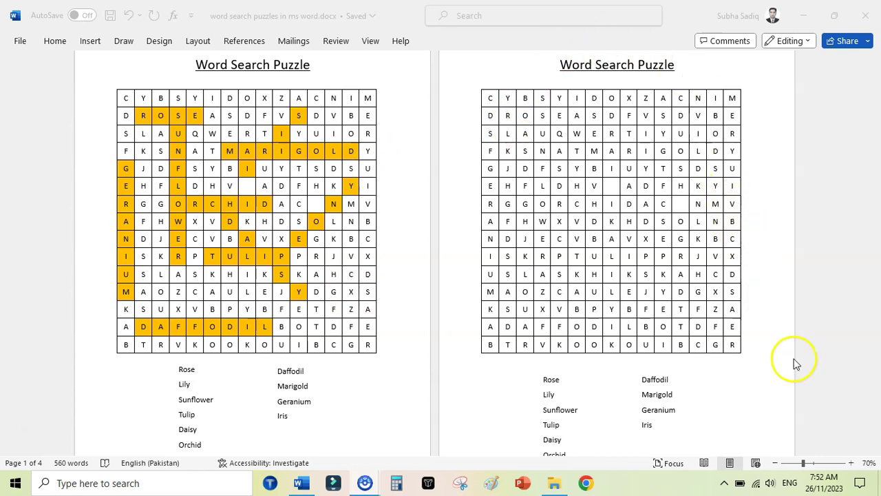
Create a new blank document and insert a table with 15 columns and 15 rows
left_click(779, 466)
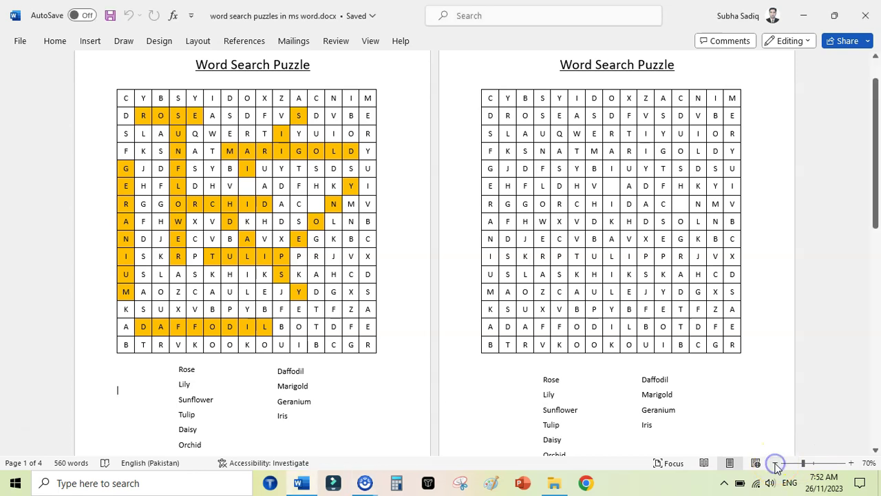
left_click_drag(877, 153, 876, 104)
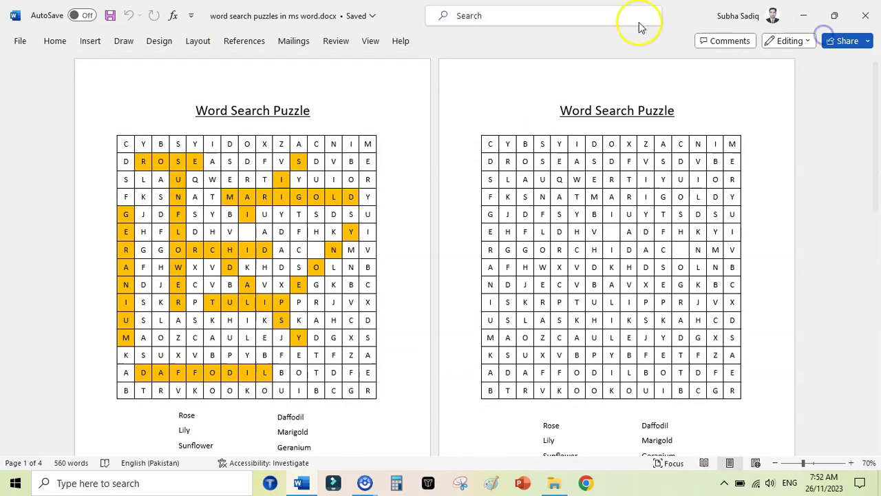
left_click(20, 43)
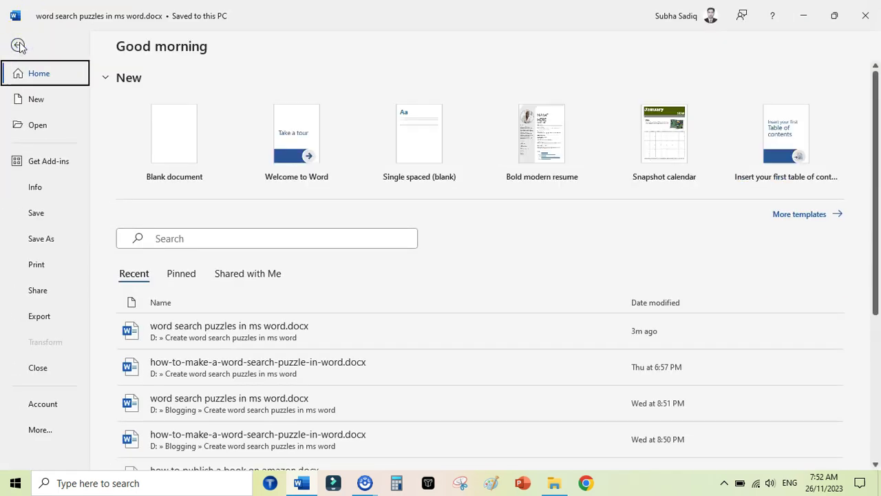
left_click(185, 143)
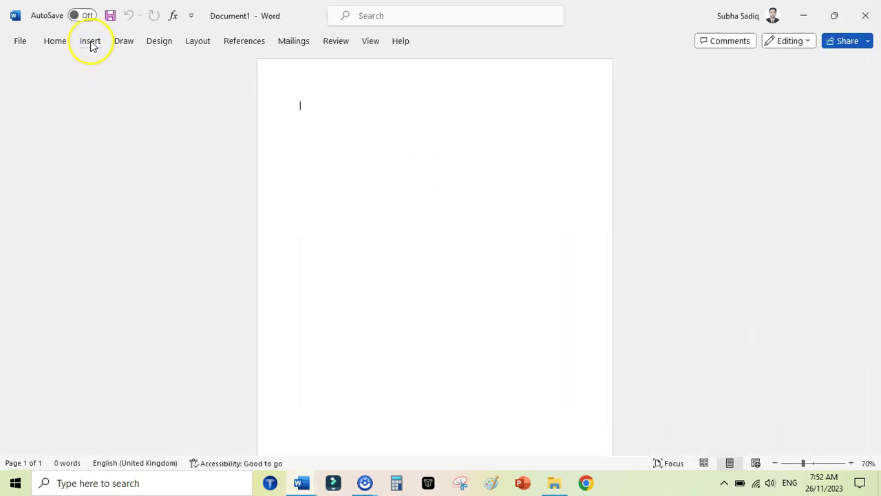
left_click(91, 41)
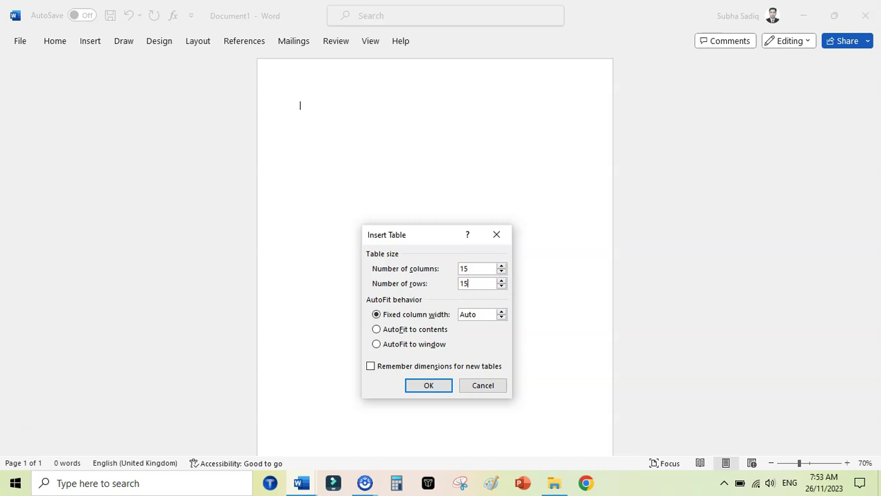
left_click(428, 385)
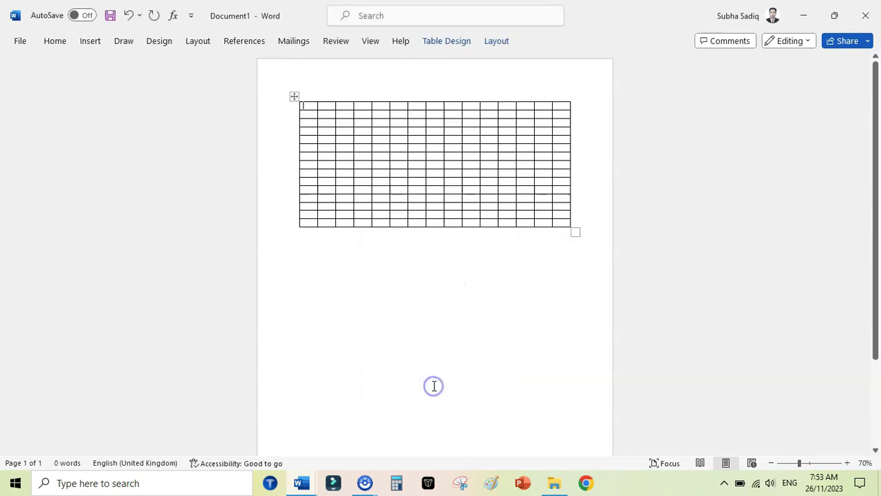
Set the row height and column width of the whole table to 0.4"
left_click(294, 97)
scroll(372, 77, "up", 3, "ctrl")
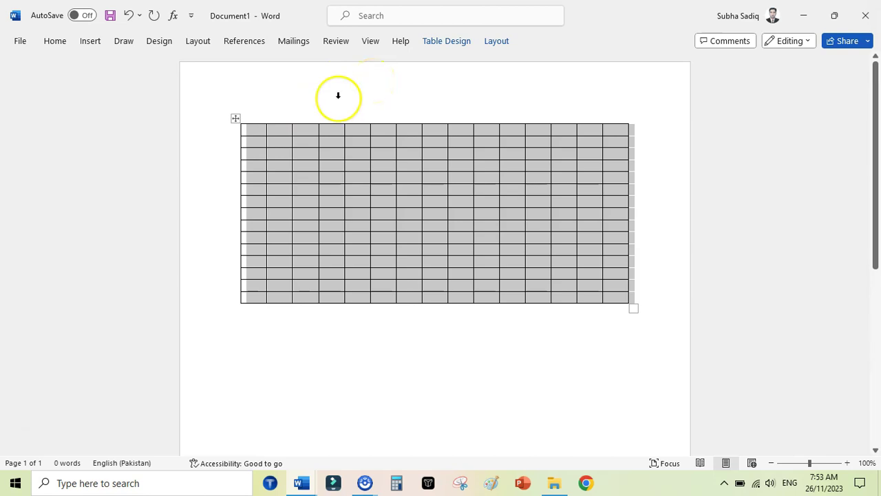
left_click(497, 41)
left_click(461, 66)
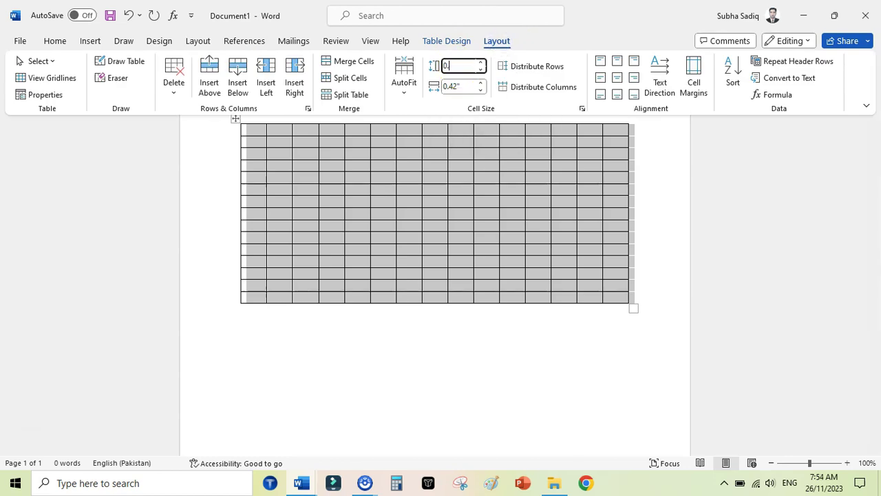
type("0.4")
key("Tab")
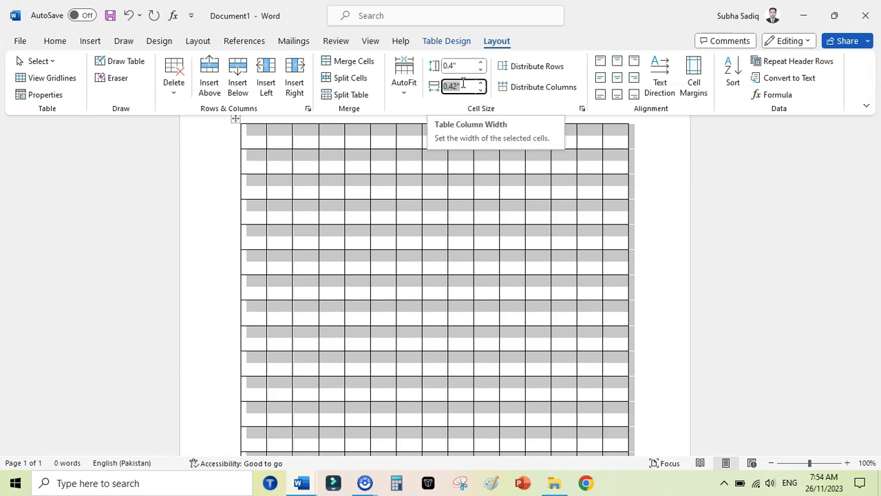
left_click(467, 85)
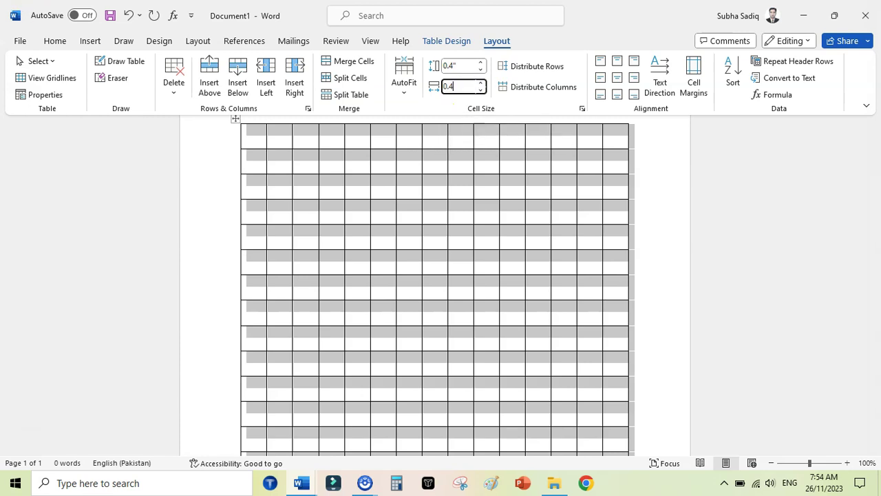
left_click(695, 206)
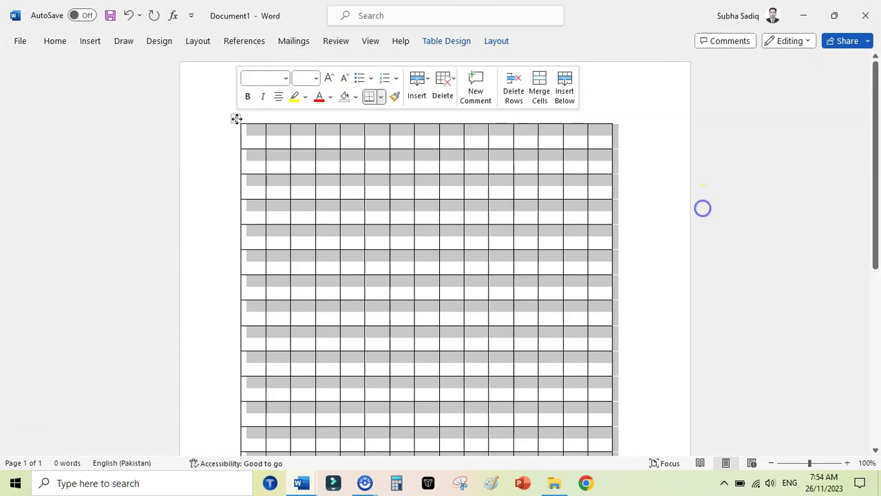
Enter a capital A in the table's first cell and centre it horizontally and vertically
left_click(55, 41)
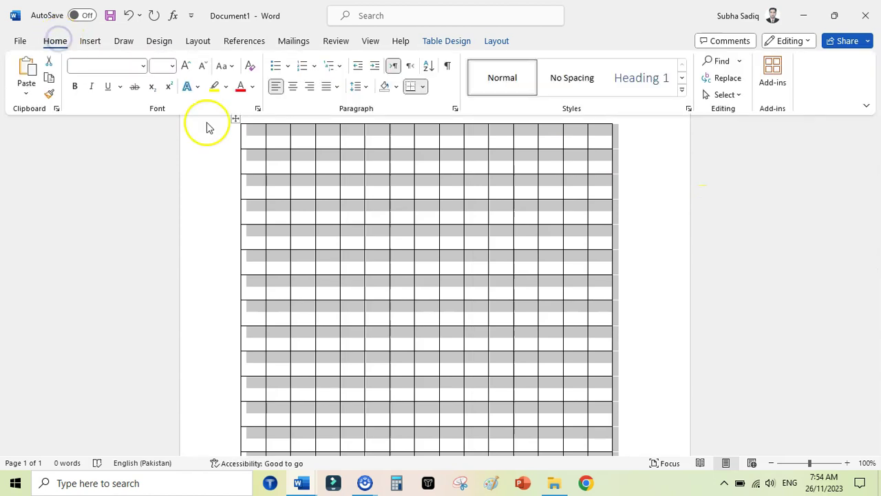
left_click(254, 130)
type("A")
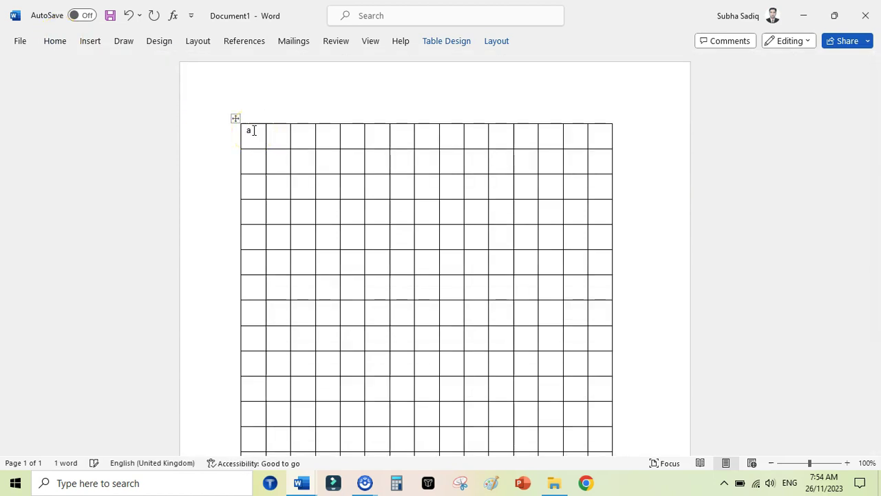
double_click(254, 130)
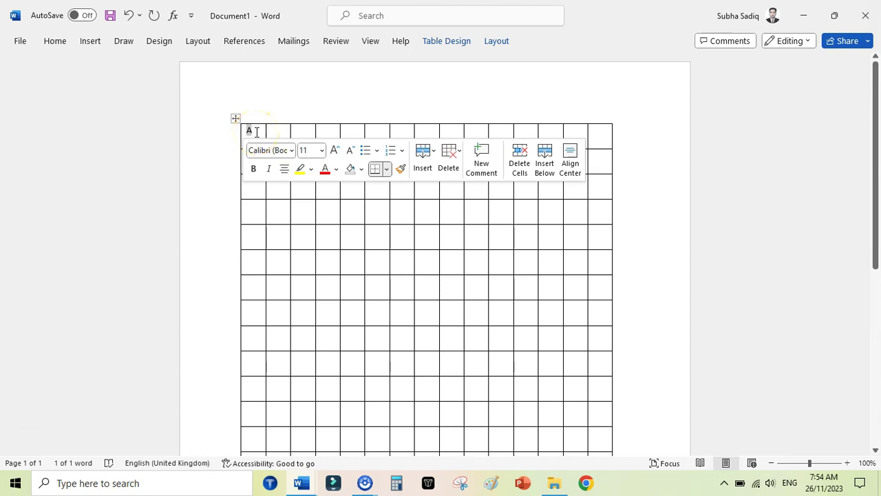
left_click(54, 40)
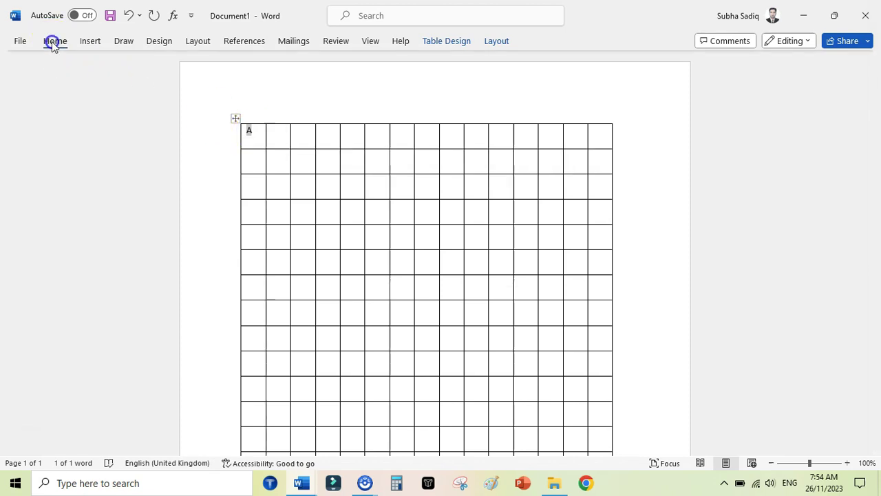
left_click(507, 43)
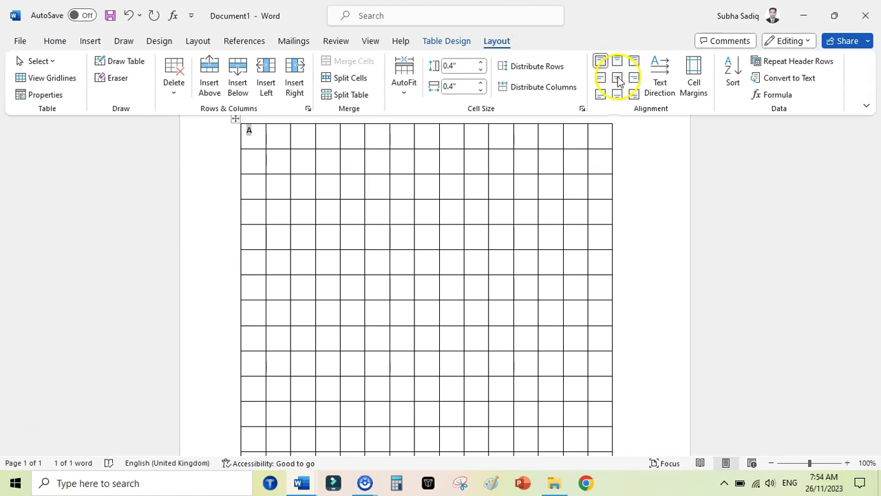
left_click(618, 78)
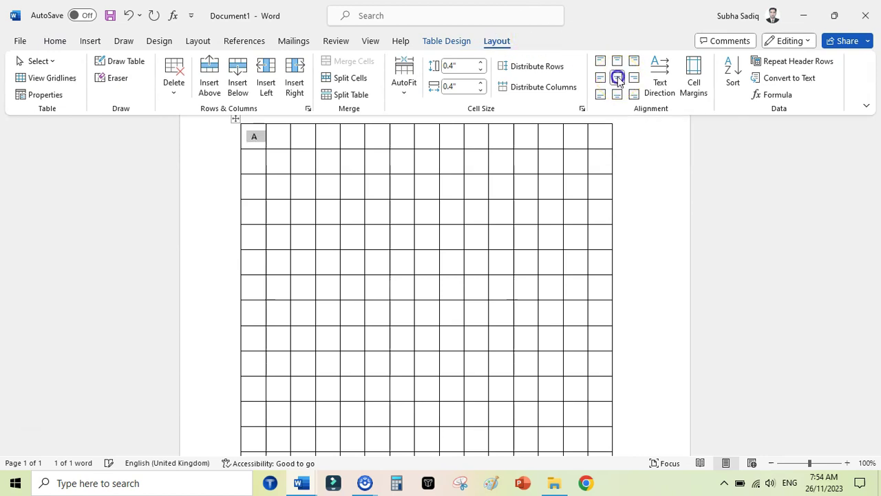
left_click(252, 138)
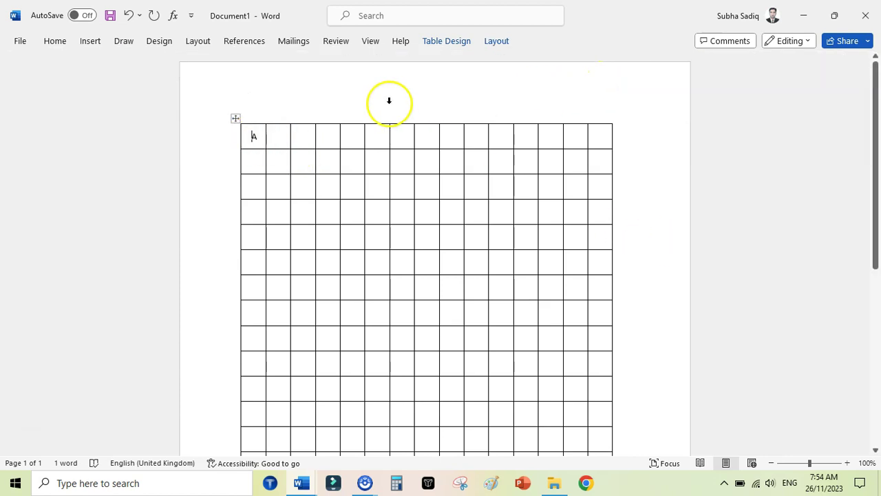
Move the whole table slightly down the page to make room for a title above it
left_click(389, 102)
left_click(235, 119)
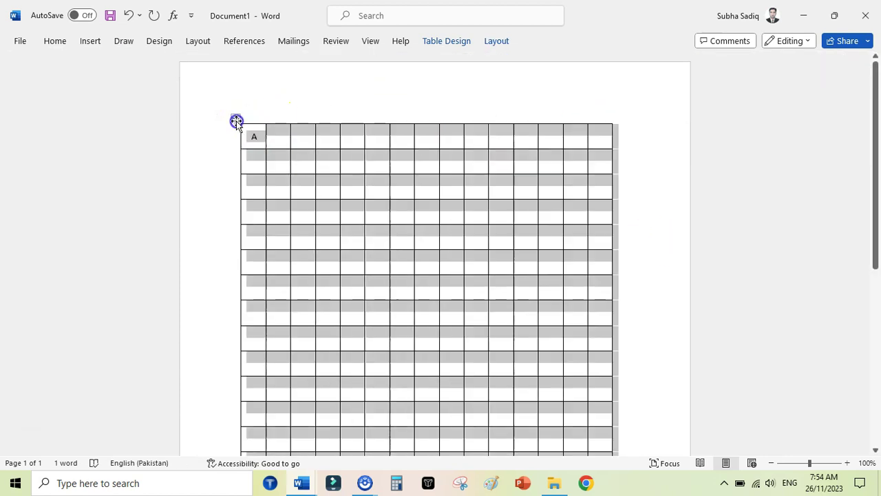
left_click_drag(235, 118, 237, 155)
Draw a text box about 4.16" wide and 0.64" high above the table and enter the title "WORD SEARCH PUZZLE"
left_click(87, 41)
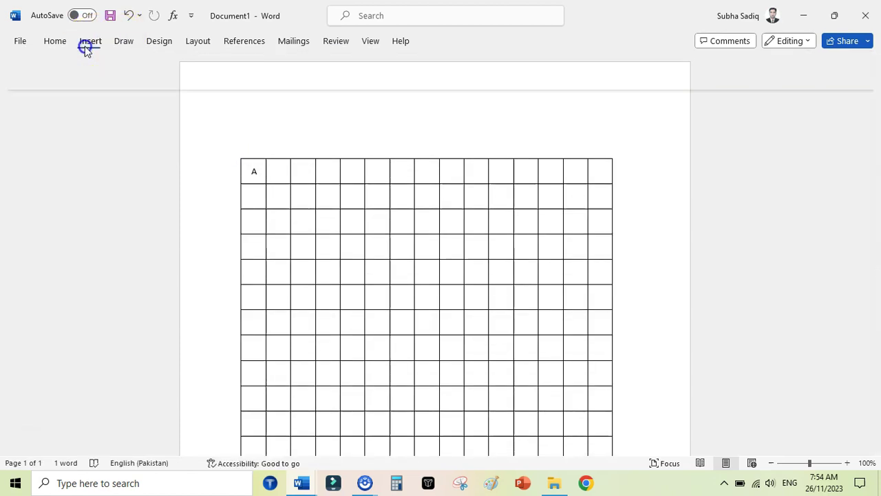
left_click(570, 95)
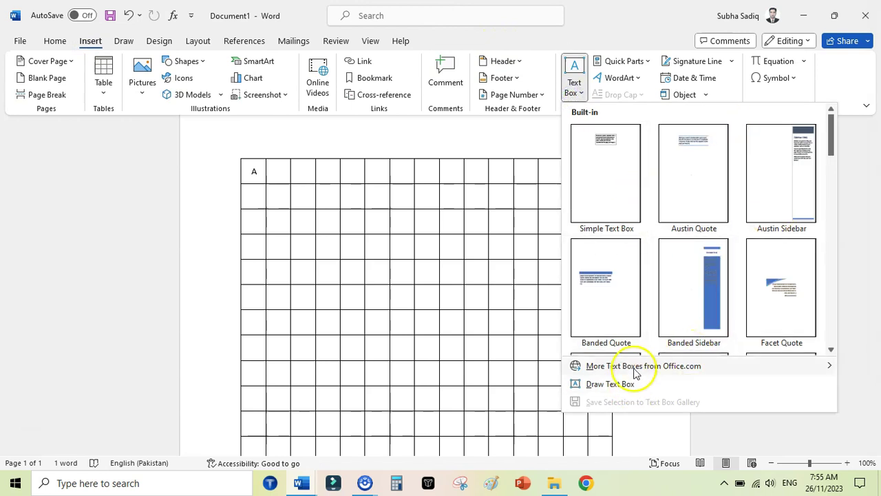
left_click(623, 387)
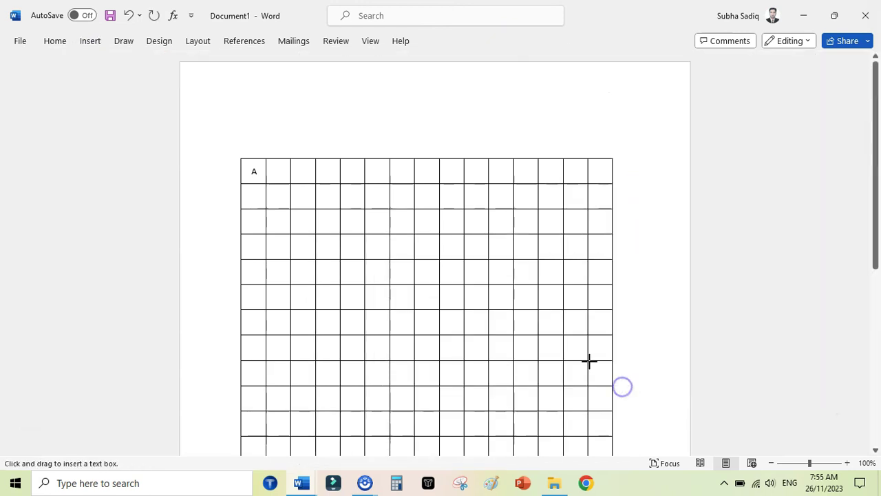
left_click_drag(292, 103, 548, 143)
type("WORD SEAR")
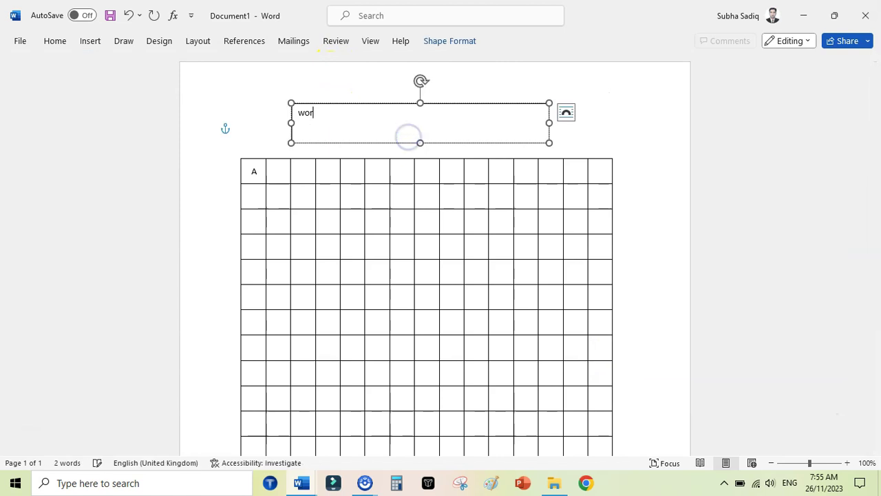
type("CH PUZZLE")
Centre the title text, enlarge its font by several sizes and underline it
triple_click(363, 112)
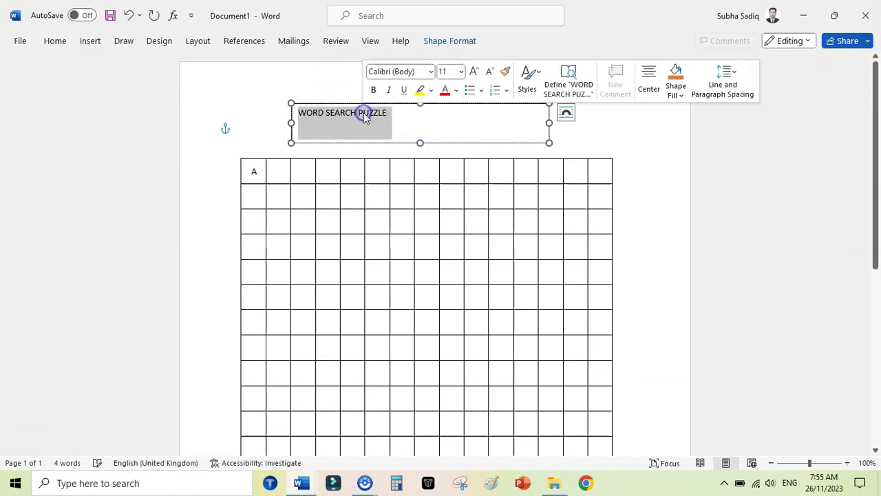
left_click(55, 41)
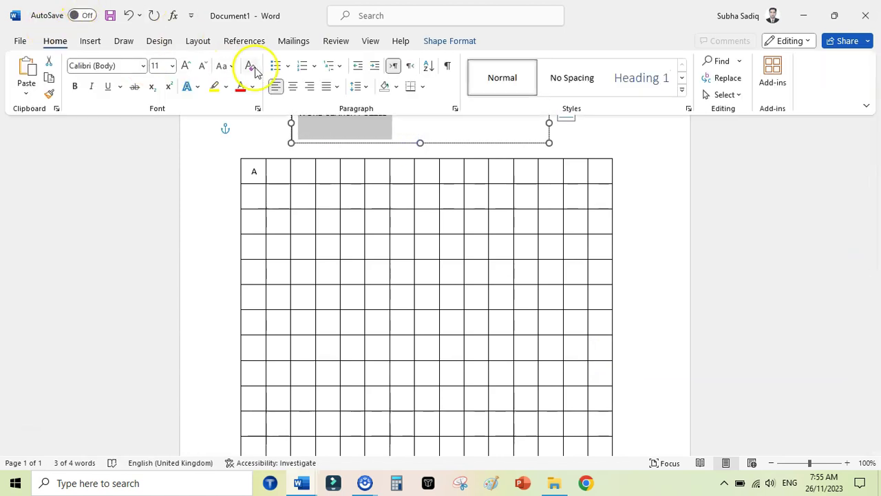
left_click(293, 86)
left_click(186, 65)
left_click(185, 66)
left_click(185, 65)
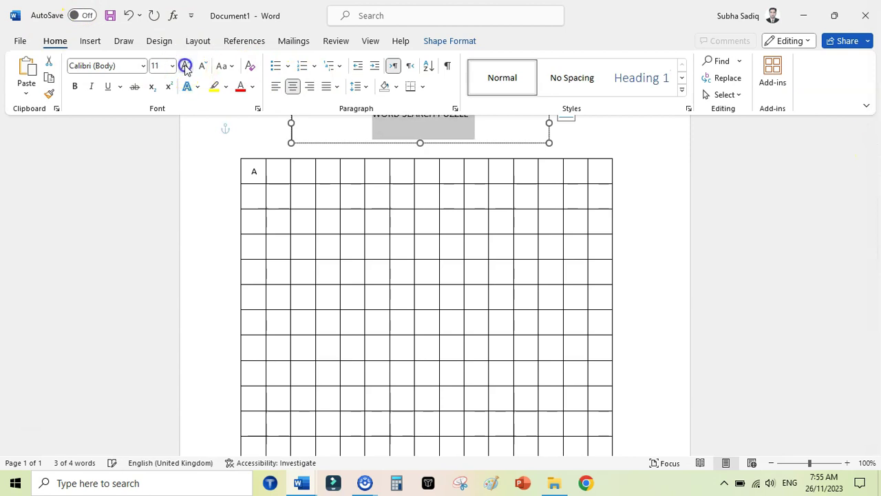
left_click(185, 66)
left_click(185, 66)
left_click(185, 66)
Remove the outline from the title's text box
left_click(467, 41)
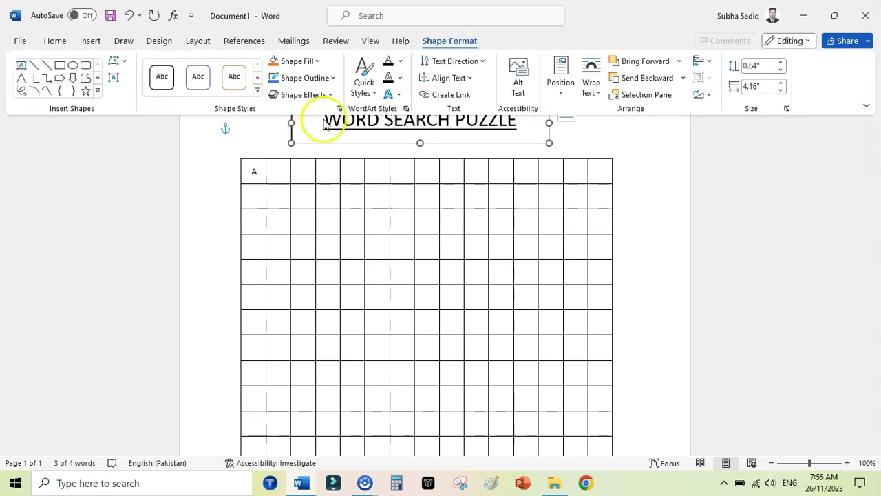
left_click(334, 79)
left_click(320, 247)
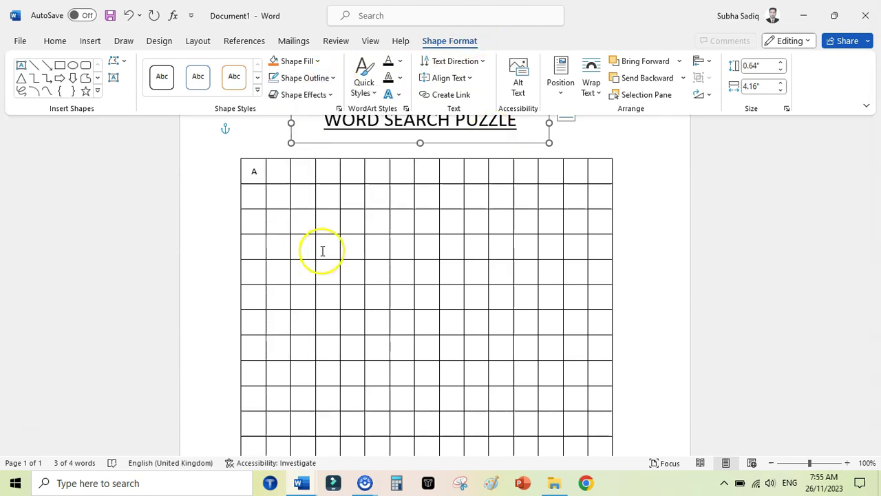
Draw a tall, empty text box for the word list below the left part of the table
left_click(877, 168)
left_click_drag(877, 169, 878, 342)
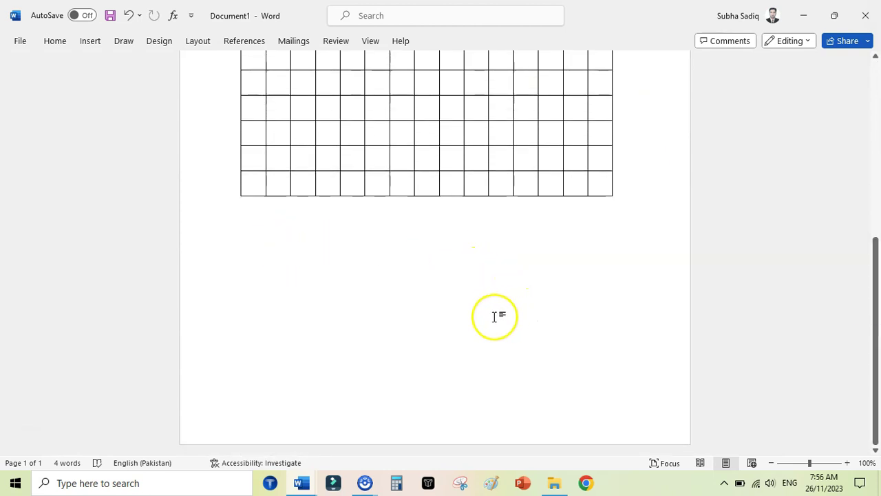
left_click(90, 39)
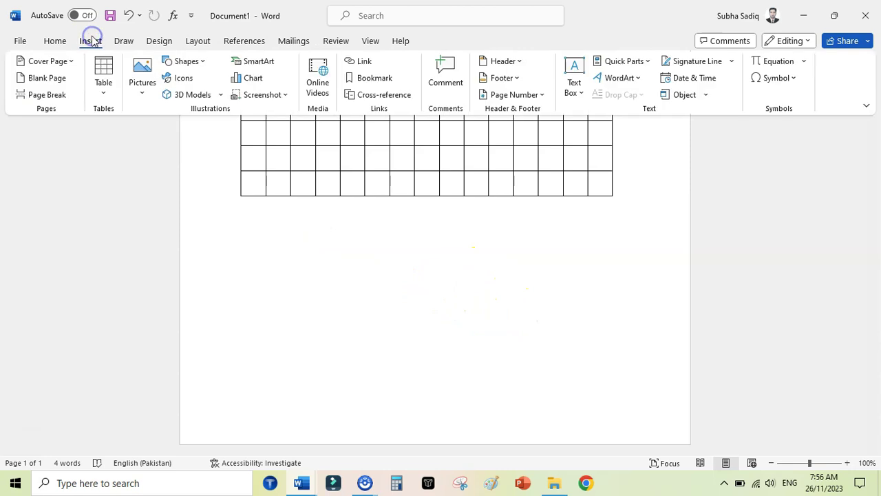
left_click(573, 88)
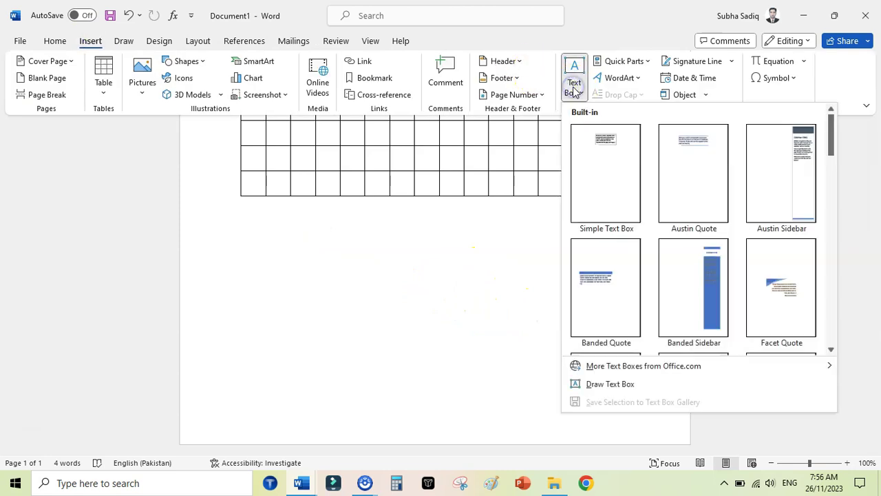
left_click(622, 390)
mouse_move(250, 217)
left_mouse_down()
mouse_move(390, 404)
mouse_move(369, 404)
left_mouse_up()
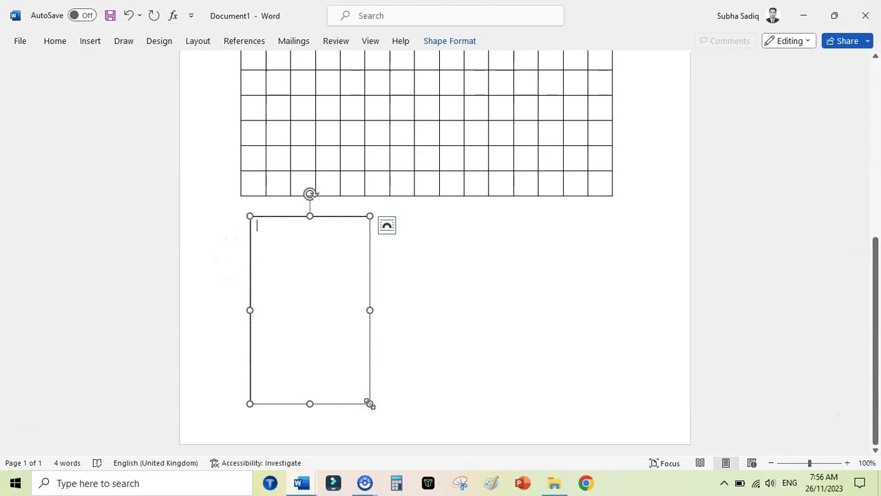
Switch to the document "word search puzzles in ms word" and copy the flower names from Rose to Peony below the unmarked puzzle
left_click(307, 485)
left_click(230, 427)
left_click_drag(873, 89, 875, 115)
left_click(576, 236)
left_click_drag(544, 225, 564, 280)
left_click_drag(572, 315, 572, 314)
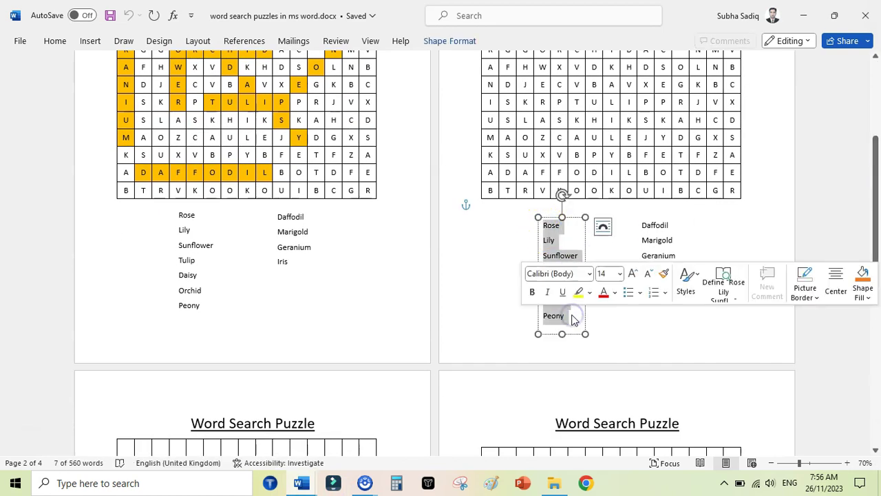
Return to Document1 and paste the list Rose, Lily, Sunflower, Tulip, Daisy, Orchid, Peony into the text box below the table
left_click(307, 485)
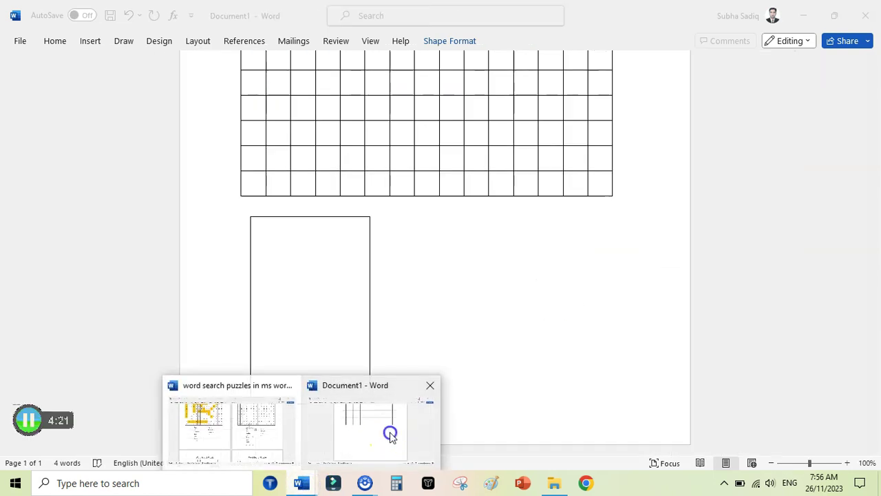
left_click(390, 430)
left_click(285, 252)
type("Rose Lily Sunflower Tulip Daisy Orchid Peony")
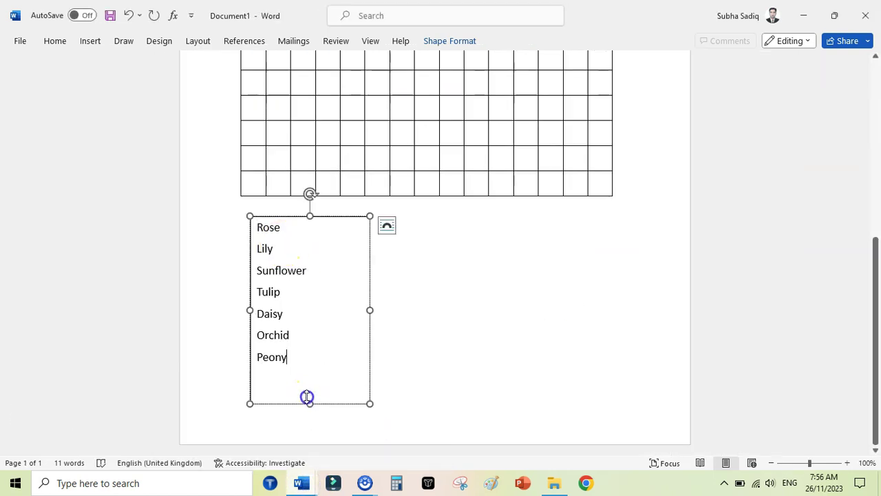
Shrink the flower list's text box in height and width so it fits closely around the names
left_click_drag(308, 397, 304, 369)
left_click(372, 291)
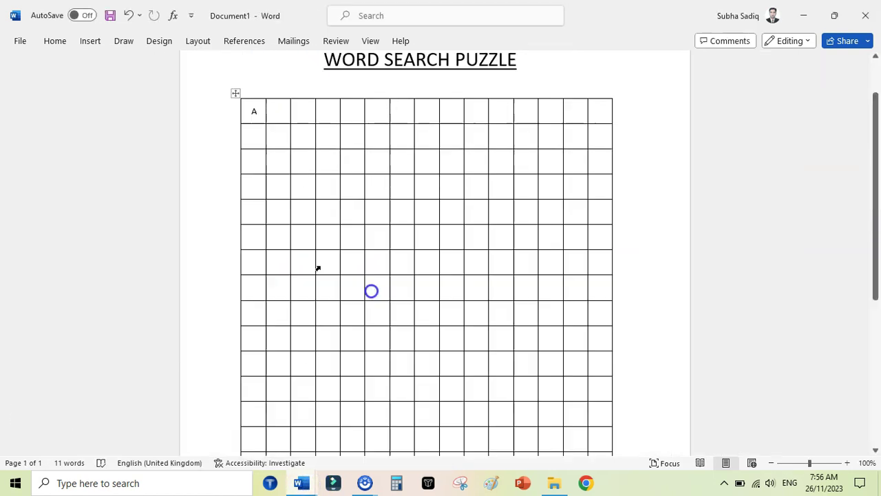
left_click_drag(876, 227, 879, 363)
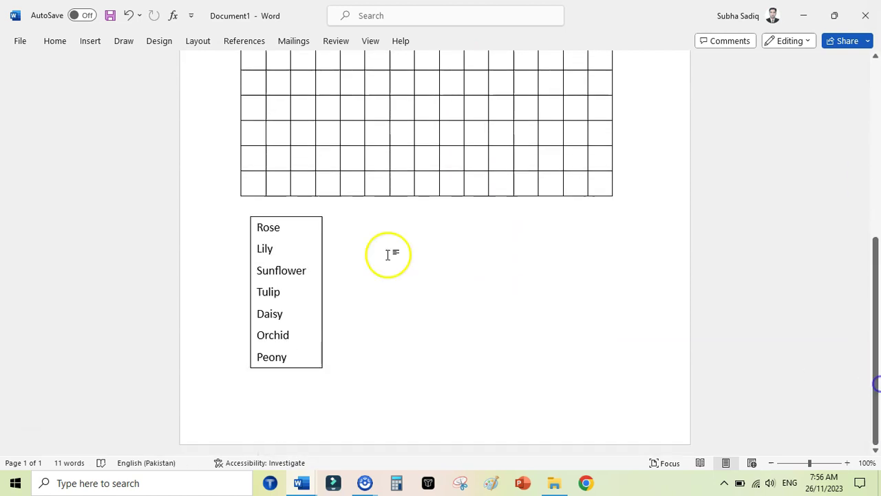
Duplicate the flower list's text box and place the copy below the right part of the table, level with the original
left_click(296, 219)
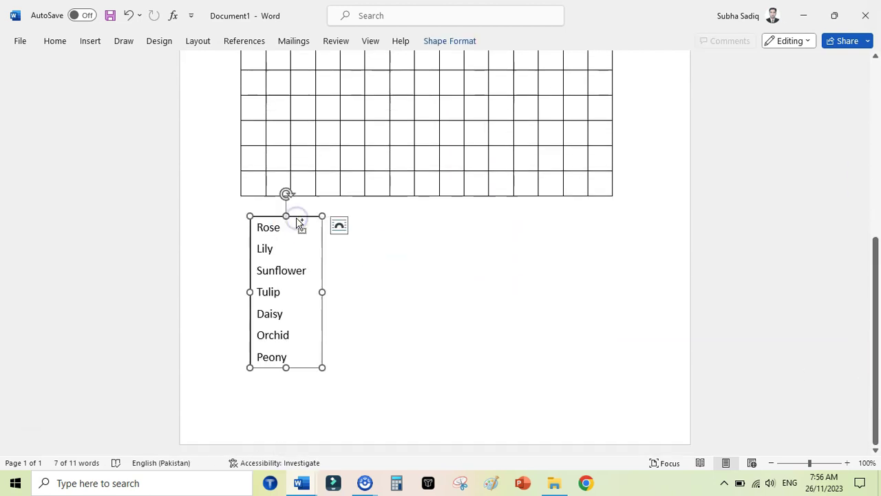
left_click_drag(296, 219, 410, 219)
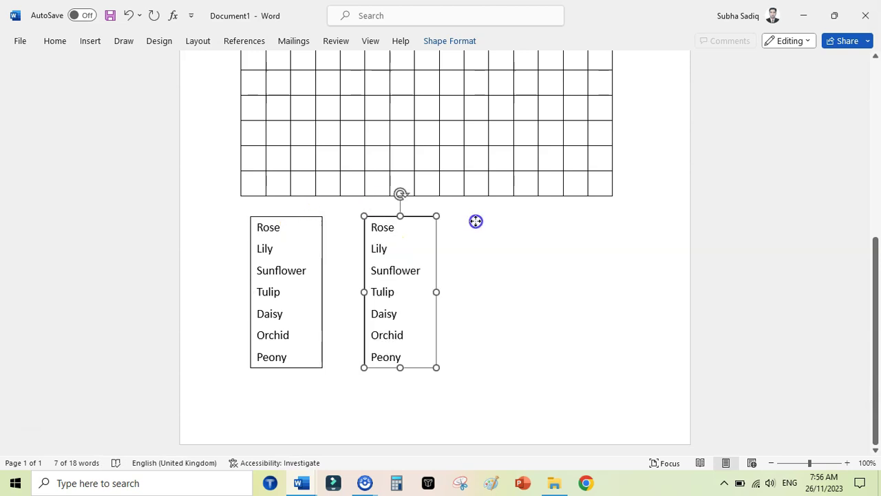
left_click_drag(476, 221, 505, 218)
Move the original flower list box slightly right, toward the middle of the page
left_click(313, 231)
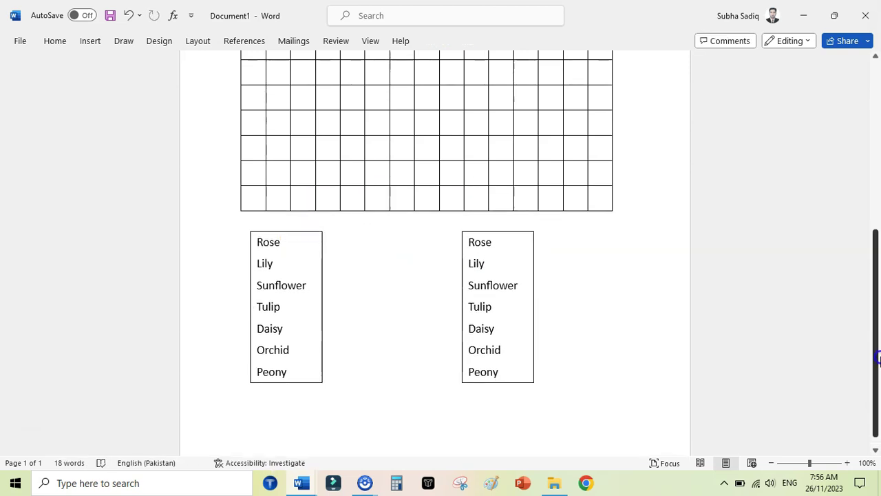
left_click(301, 232)
left_click_drag(301, 232, 353, 237)
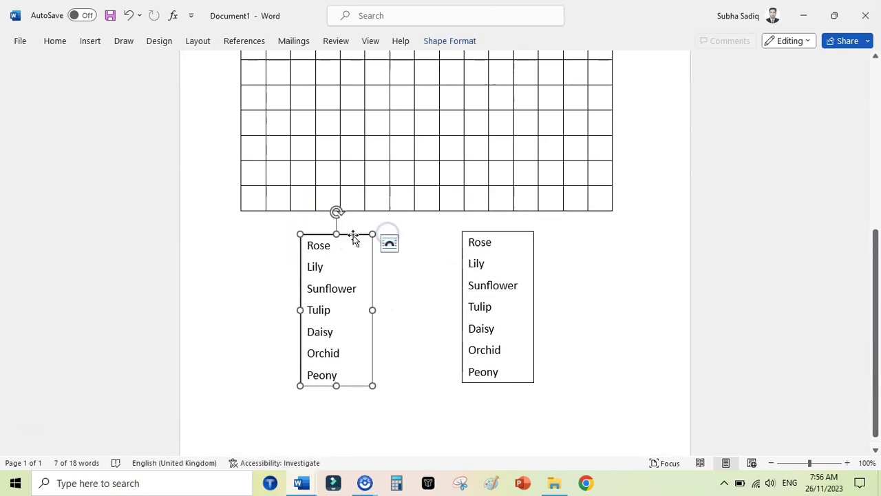
Select both flower list boxes and apply Align Middle to bring them to the same height
left_click(491, 236, "shift")
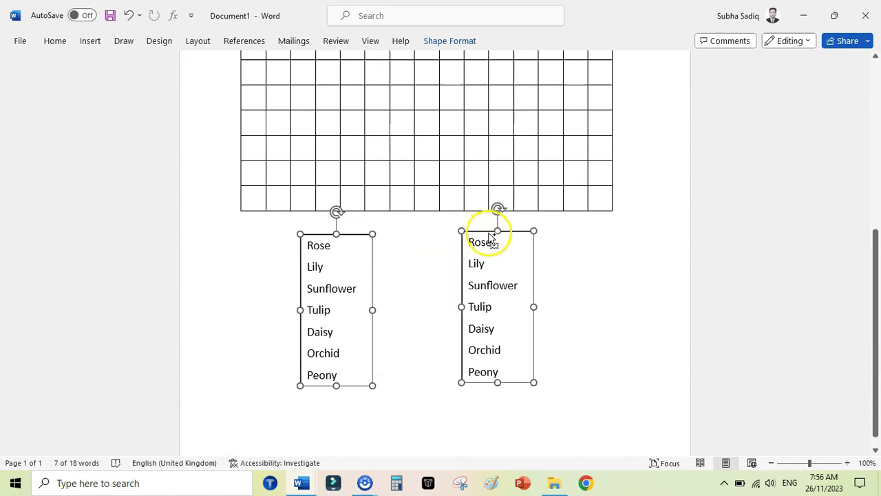
left_click(446, 41)
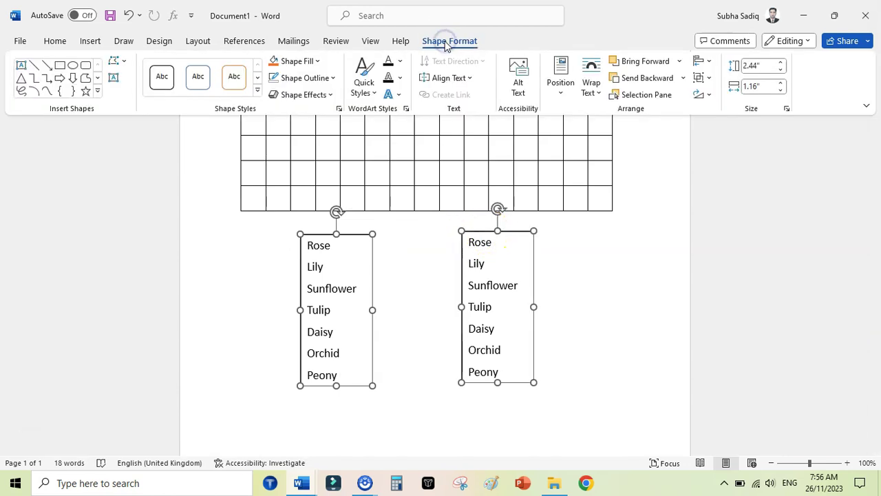
left_click(709, 63)
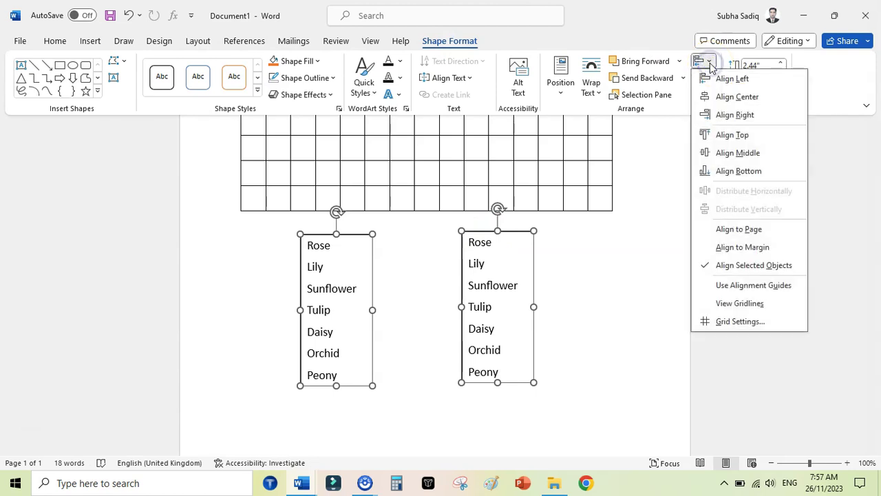
left_click(734, 152)
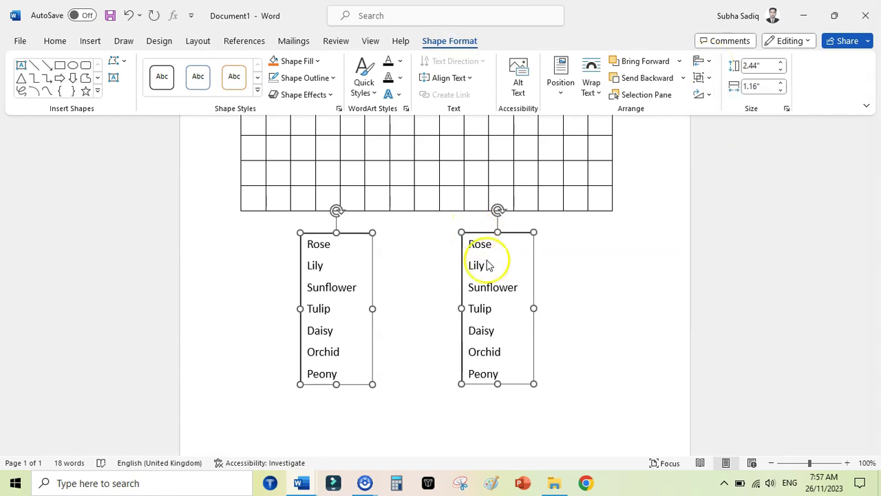
key("ctrl+F1")
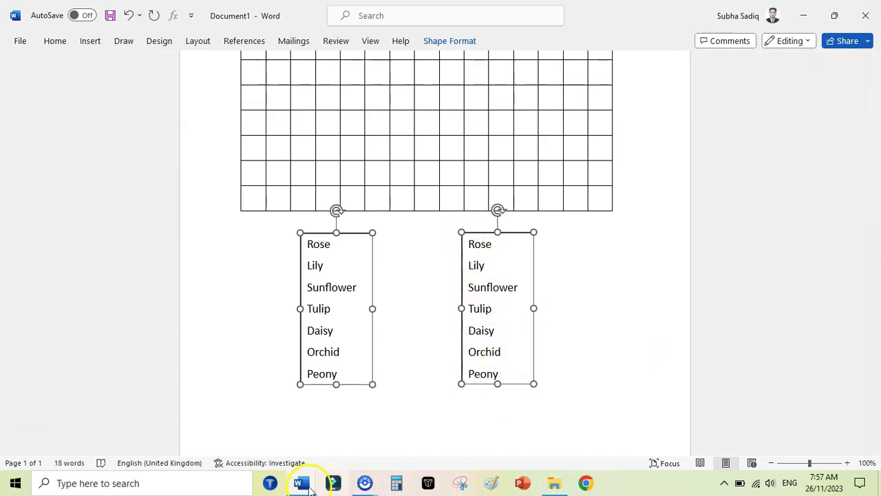
Switch to the document "word search puzzles in ms word" and copy Daffodil, Marigold, Geranium and Iris below the unmarked puzzle
mouse_move(310, 489)
left_click(266, 423)
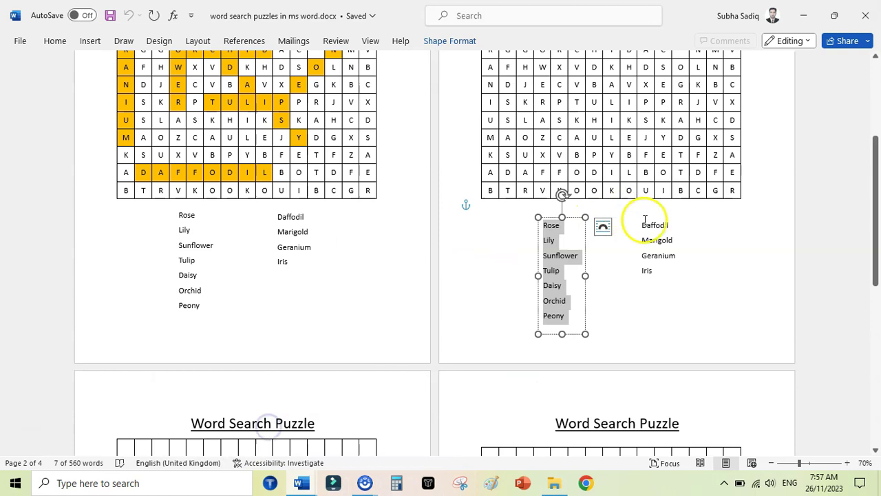
left_click_drag(641, 225, 653, 267)
key("ctrl+c")
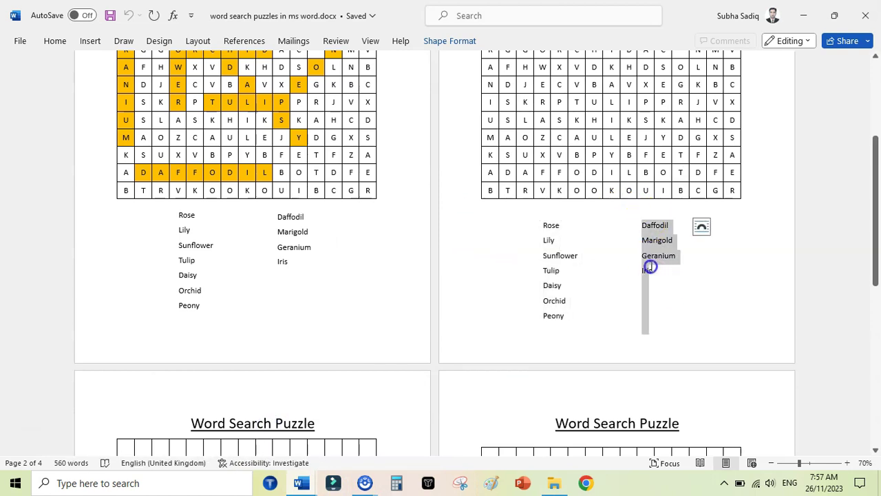
Return to Document1 and replace the right box's list with the copied Daffodil, Marigold, Geranium and Iris
left_click(301, 483)
left_click(405, 419)
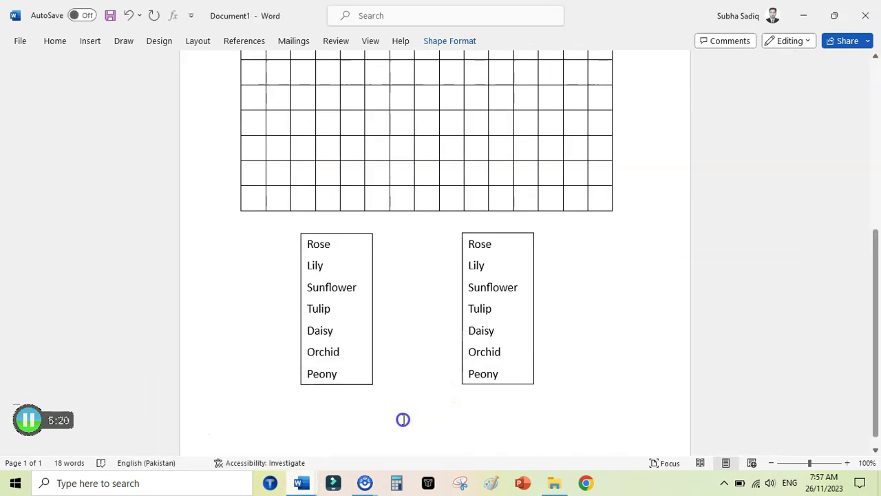
left_click(471, 252)
key("ctrl+a")
key("ctrl+v")
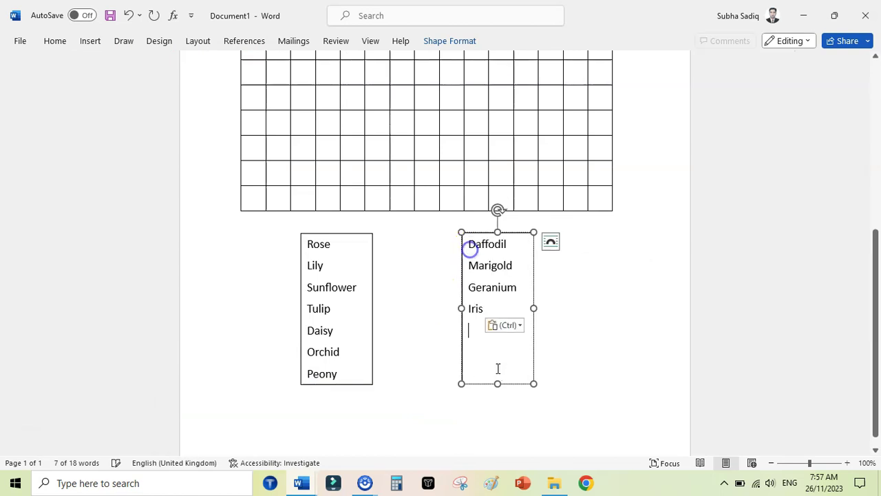
Shorten the right list's text box so it ends just below Iris
left_click_drag(497, 384, 498, 321)
left_click(609, 350)
scroll(878, 221, "up", 10)
scroll(878, 221, "down", 8)
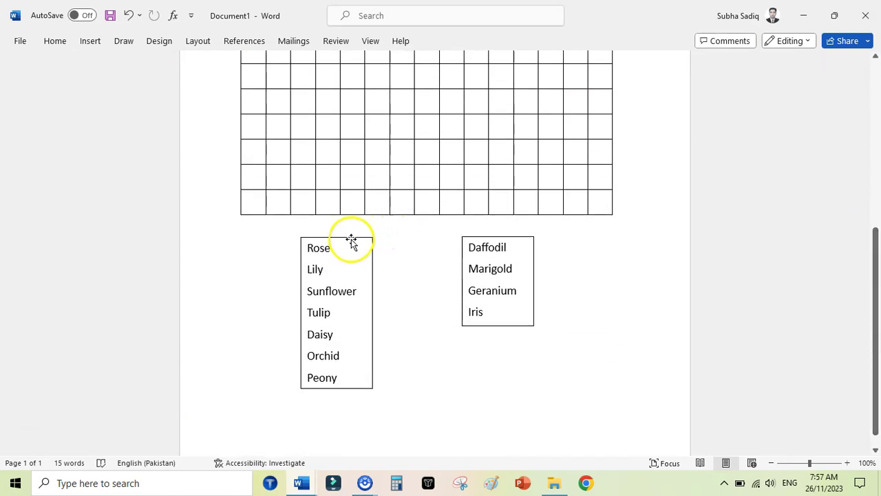
Select both word list boxes and set their shape outline to No Outline
left_click(351, 237)
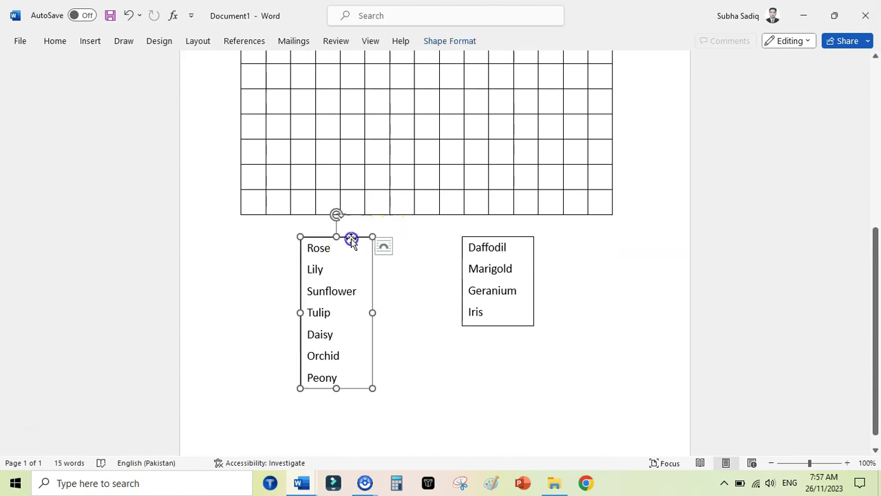
left_click(477, 237, "shift")
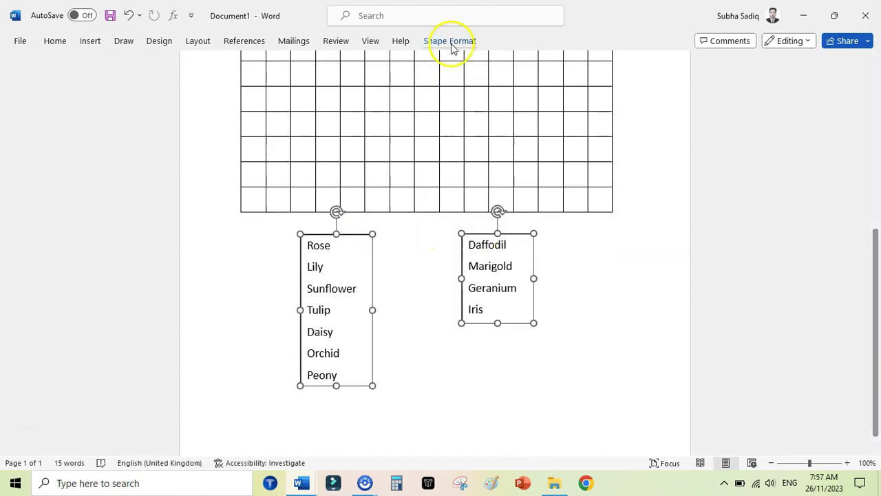
left_click(451, 42)
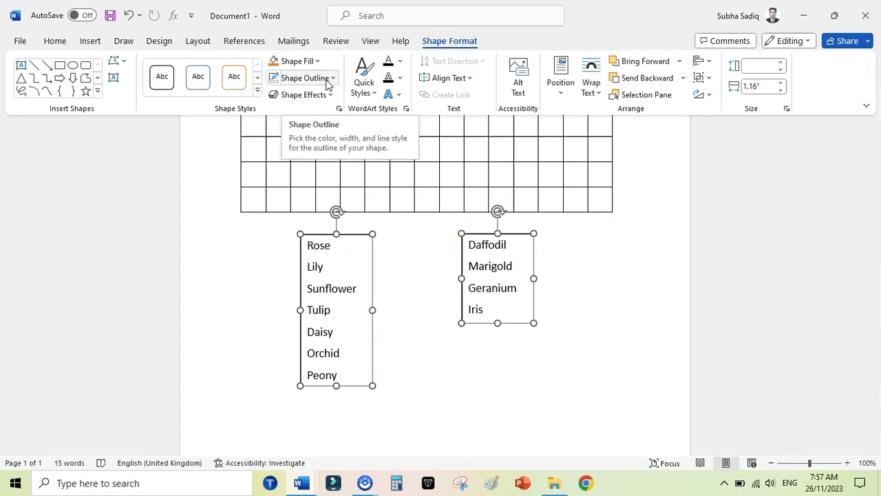
left_click(329, 79)
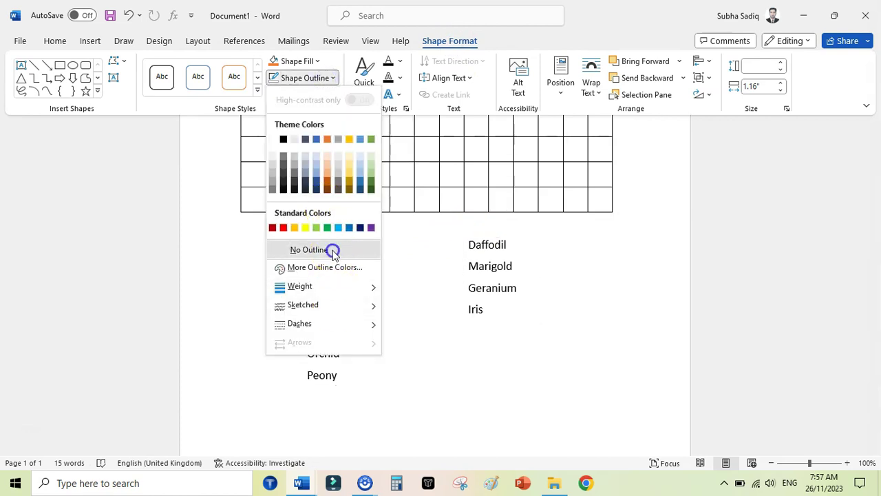
left_click(333, 249)
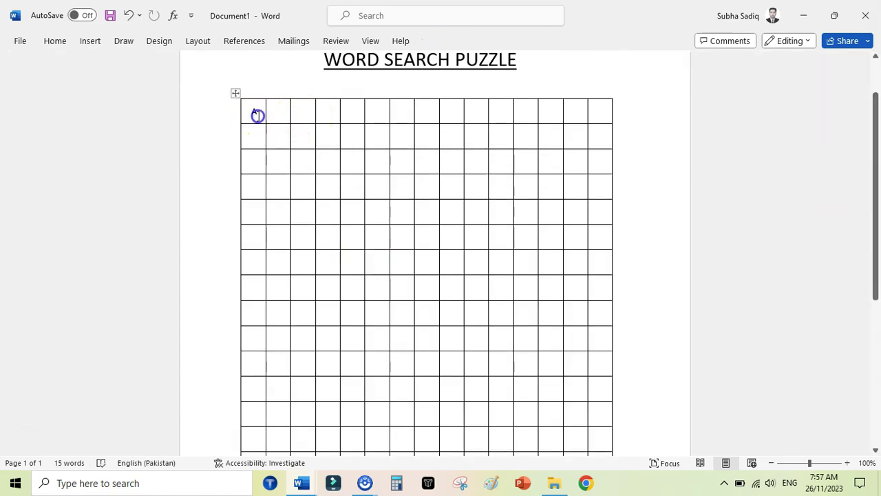
Delete the letter A from the table's first cell and enter R in the second cell of the third row
key("BackSpace")
left_click(879, 135)
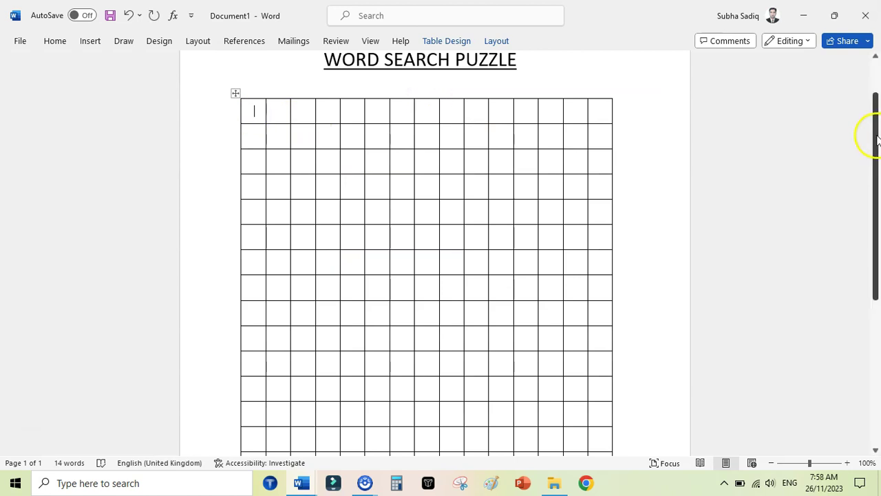
left_click_drag(879, 137, 879, 210)
left_click(772, 462)
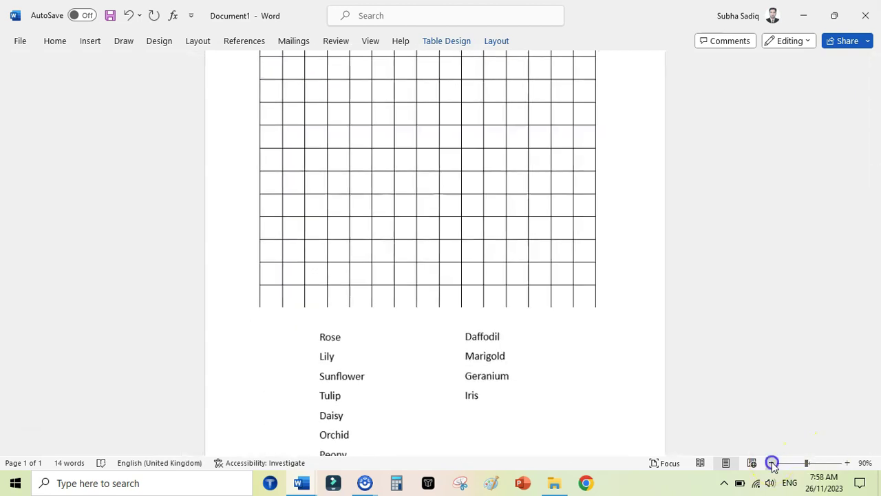
left_click(772, 462)
scroll(866, 269, "up", 3)
left_click(248, 208)
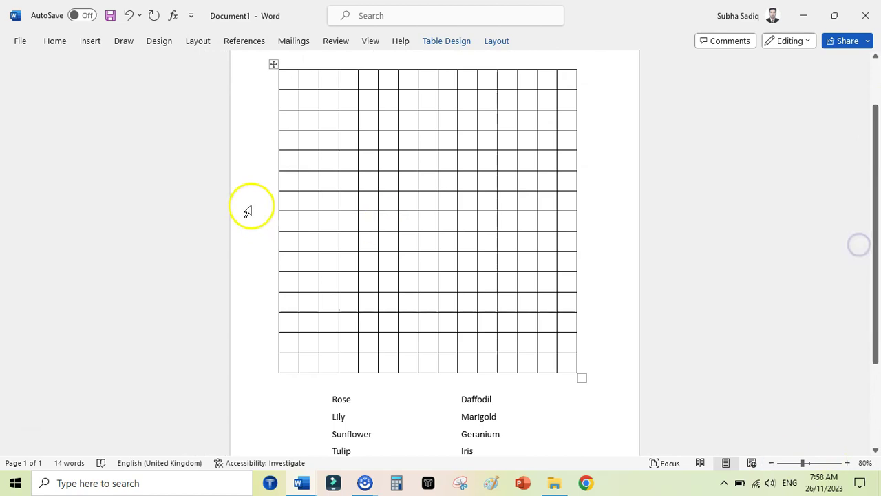
left_click(310, 103)
left_click(309, 116)
type("R")
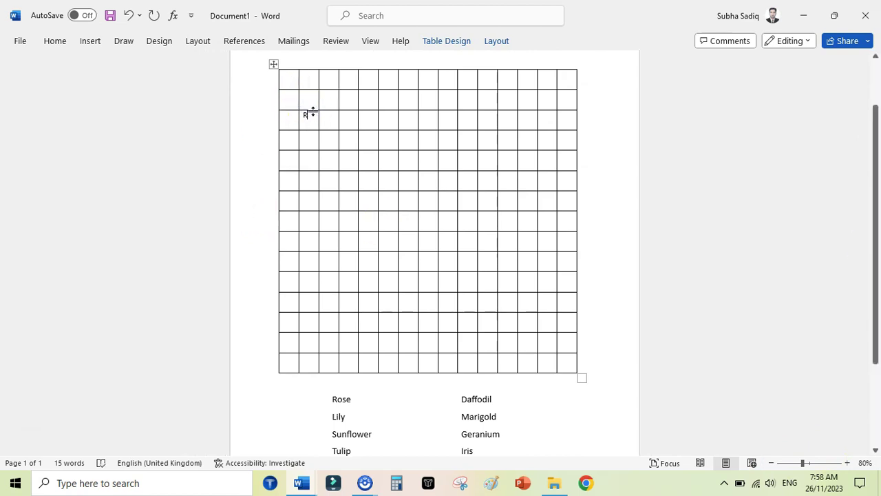
Select the first two cells of the third row and increase the font size of the letter R
left_click(55, 40)
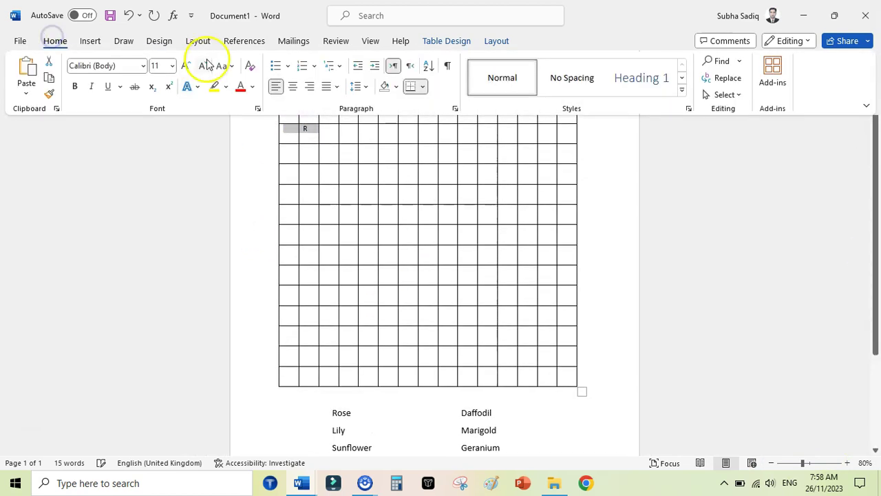
left_click(186, 65)
left_click(186, 66)
left_click(186, 65)
left_click(186, 65)
left_click(186, 65)
Select the whole table and set its cell alignment to centred both horizontally and vertically
left_click(496, 41)
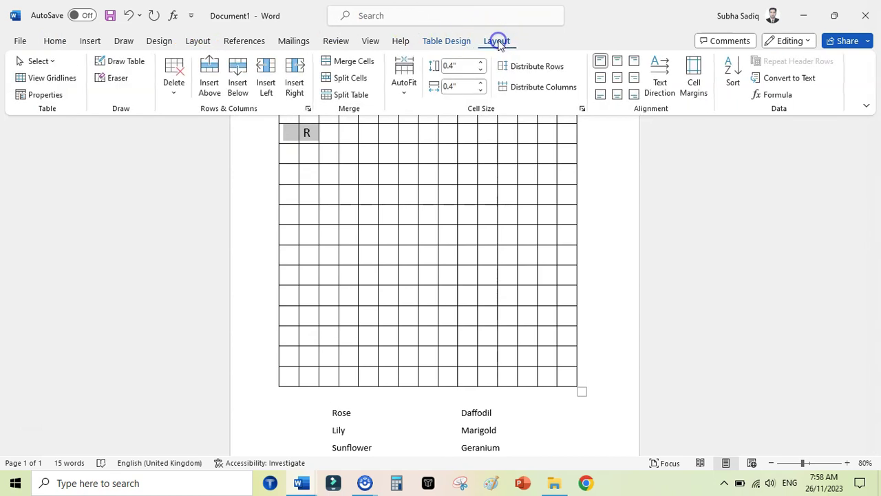
key("ctrl+F1")
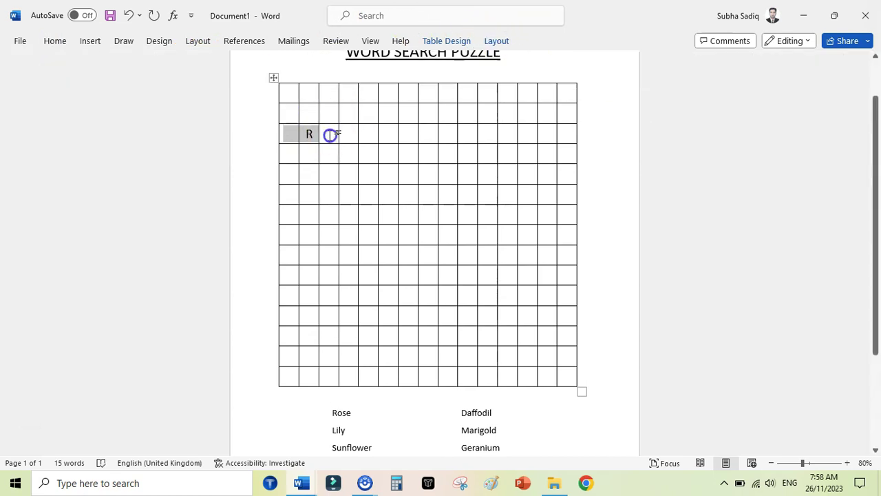
left_click(270, 79)
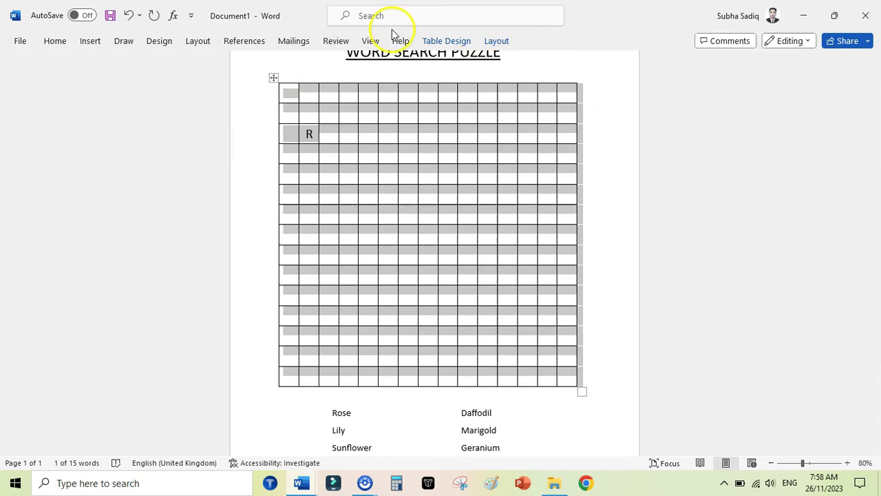
left_click(500, 41)
left_click(618, 79)
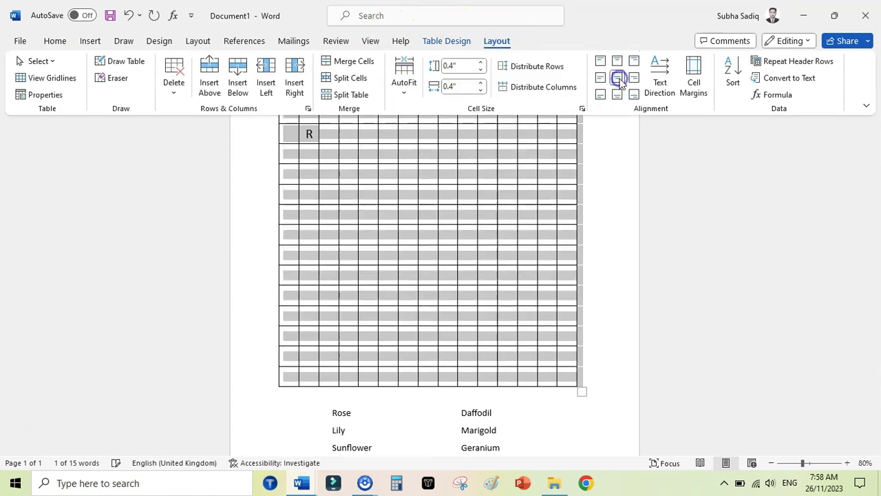
Complete the word ROSE across the third row and set all table cells to one larger font size
left_click(328, 137)
left_click(328, 132)
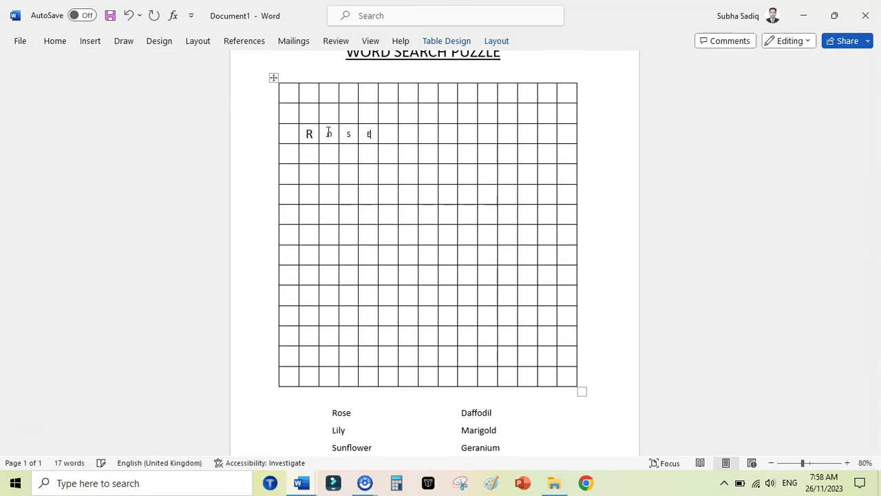
left_click_drag(285, 90, 567, 376)
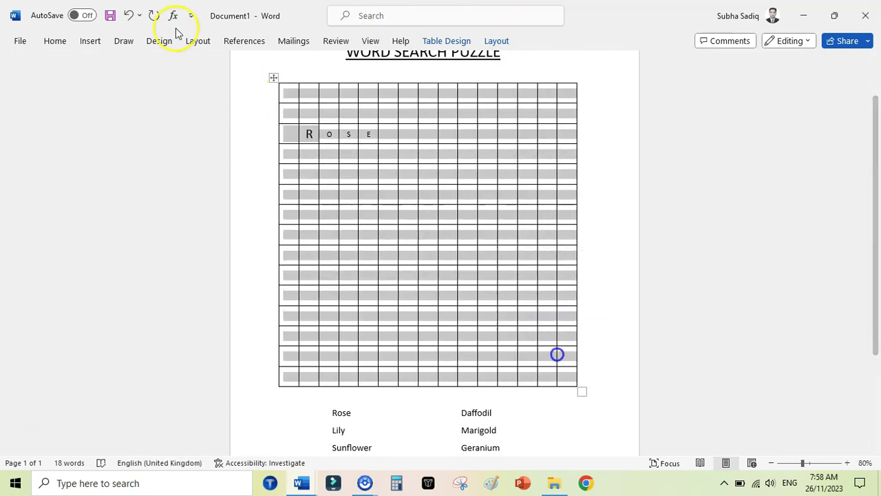
left_click(62, 44)
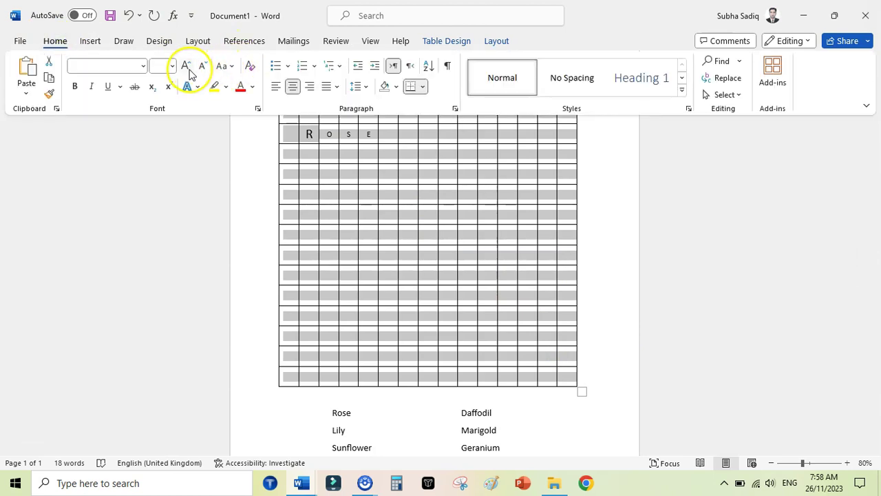
left_click(190, 72)
left_click(191, 72)
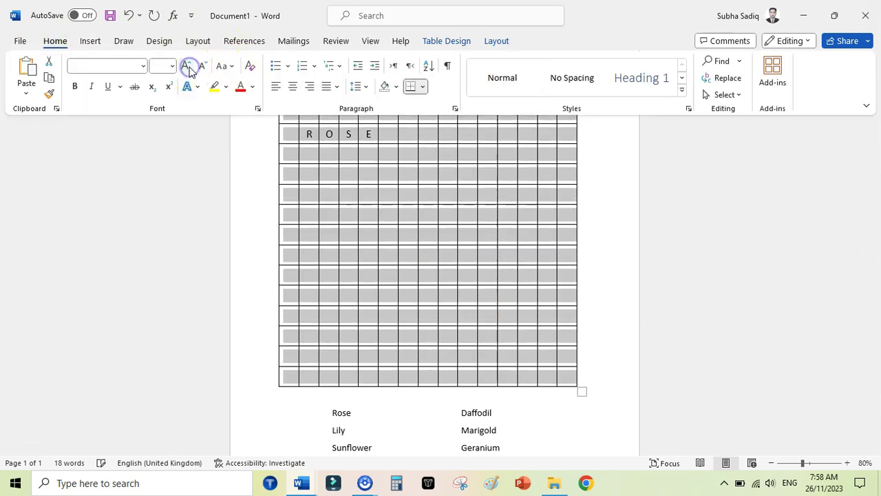
left_click(607, 184)
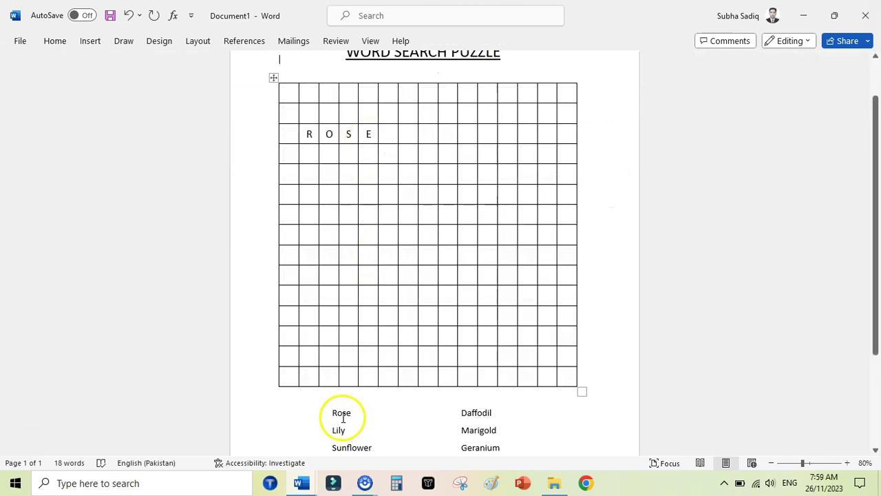
Enter the word LILY diagonally downwards, one letter per cell, starting in the eighth cell of the sixth row
left_click(424, 194)
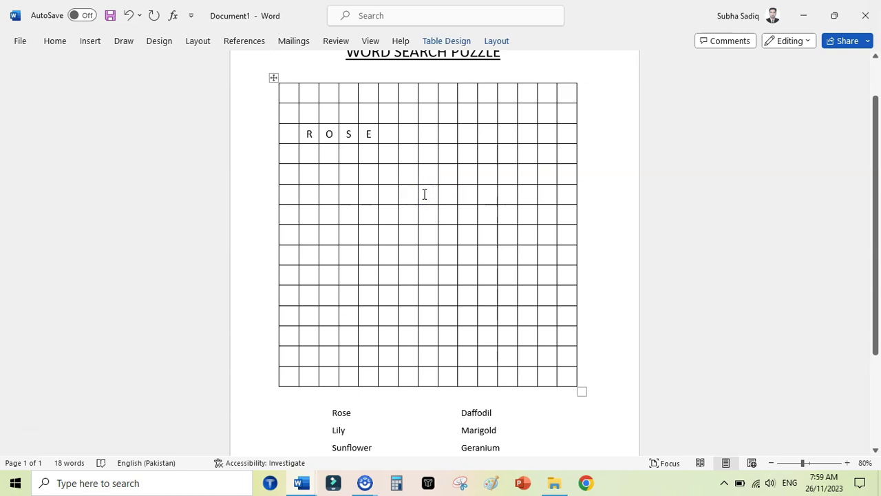
type("L")
left_click(449, 213)
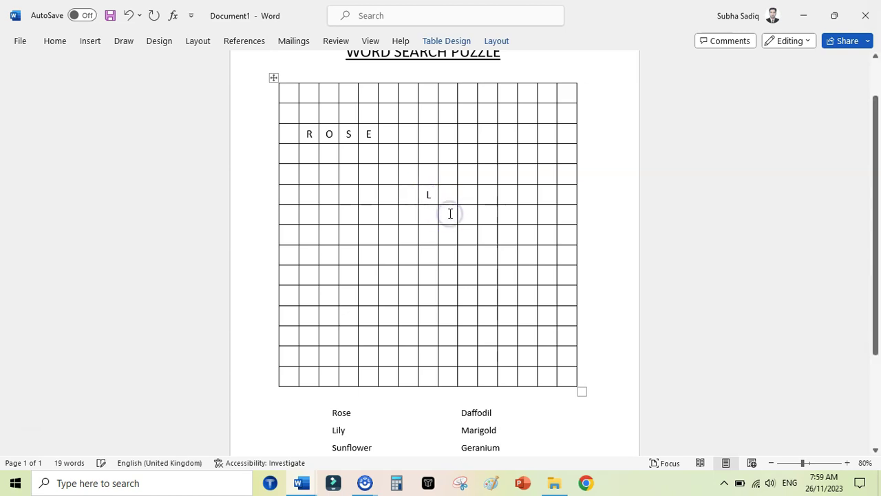
type("I")
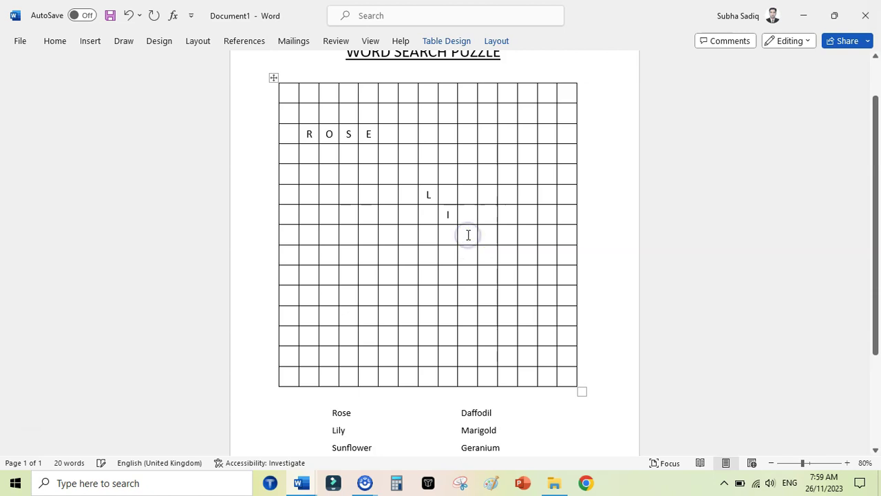
type("Y")
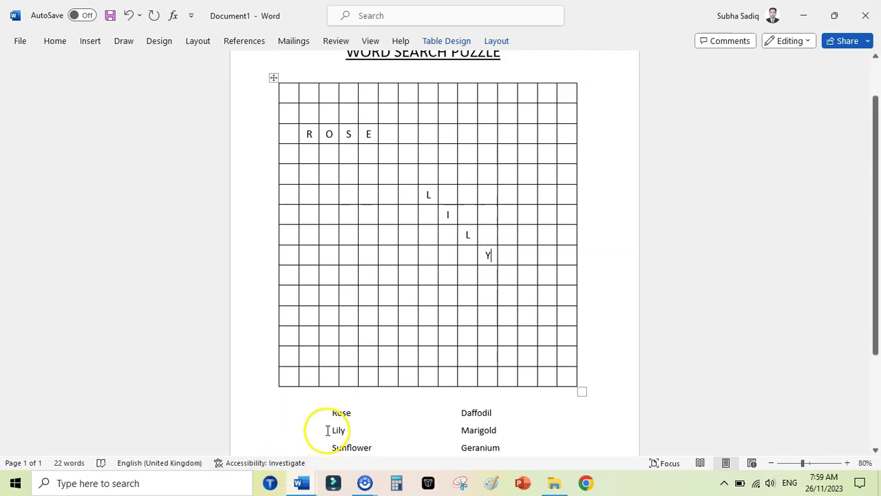
Enter the word SUNFLOWER across the twelfth row, one letter per cell, starting in the fourth cell
scroll(876, 215, "down", 2)
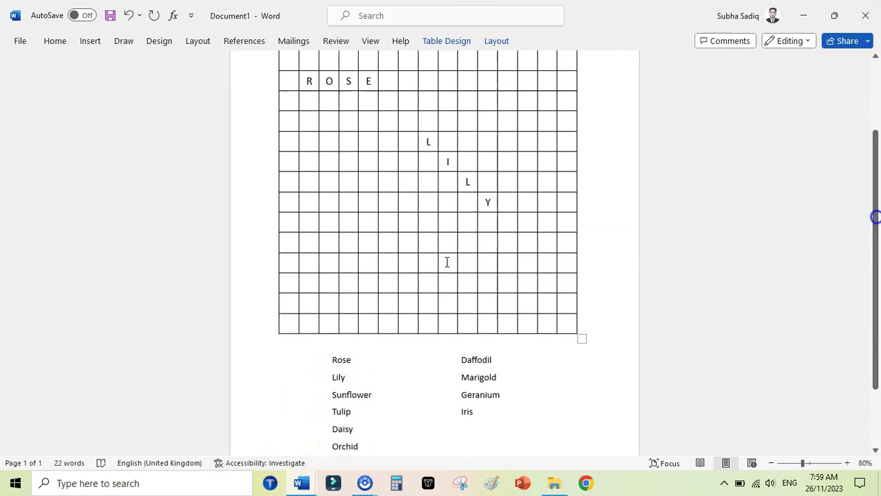
left_click(350, 265)
type("S")
key("Right")
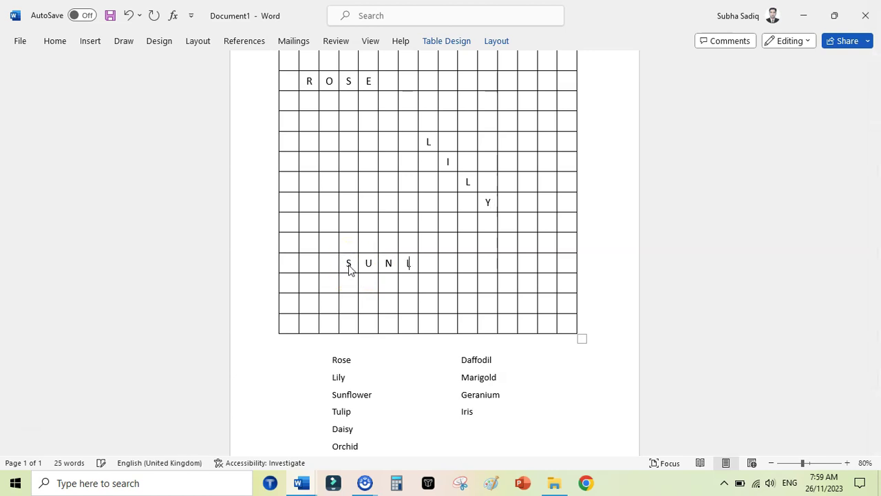
key("Right")
type("L")
key("Right")
type("R")
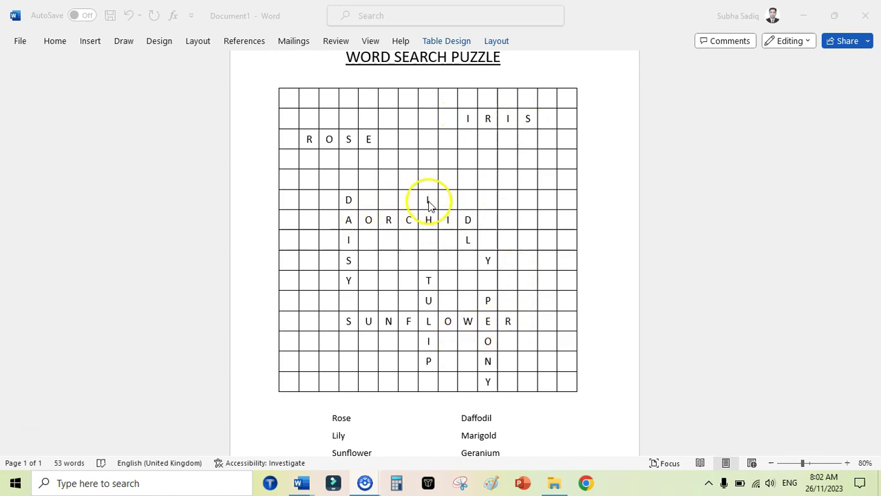
Shade the four cells of the word ROSE in the third row with the gold theme colour
left_click(313, 141)
left_click_drag(310, 140, 370, 140)
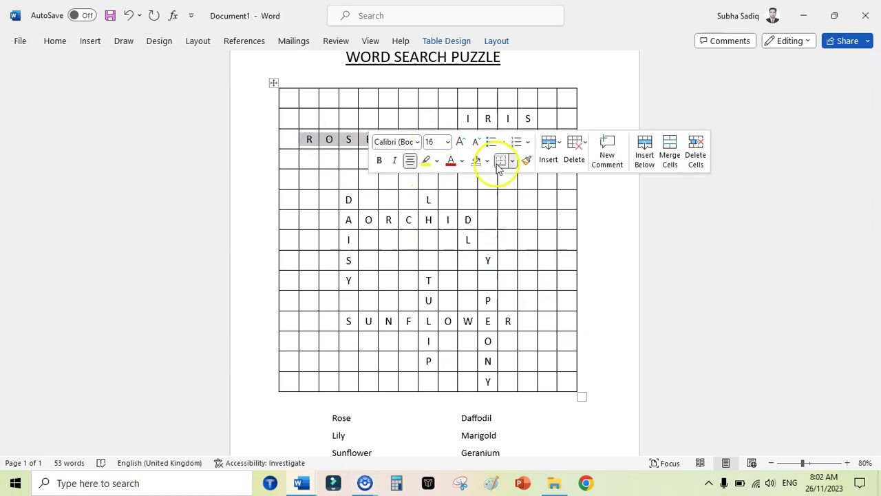
left_click(487, 162)
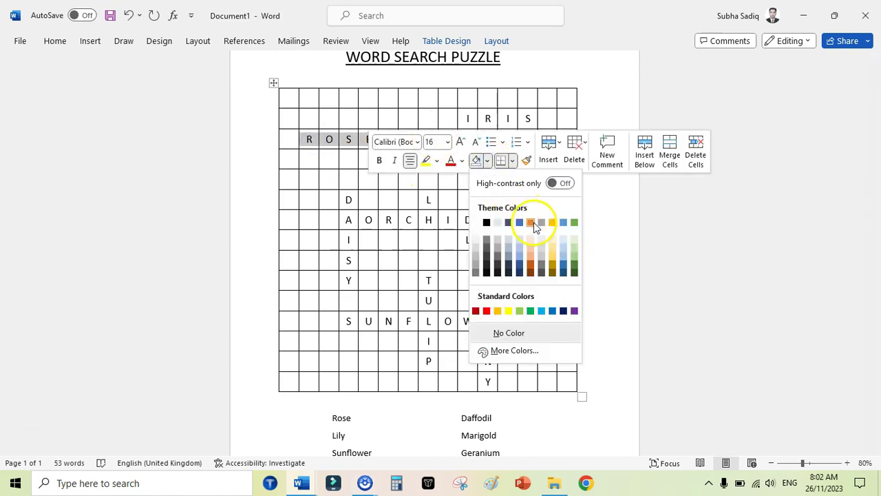
left_click(553, 223)
left_click(671, 246)
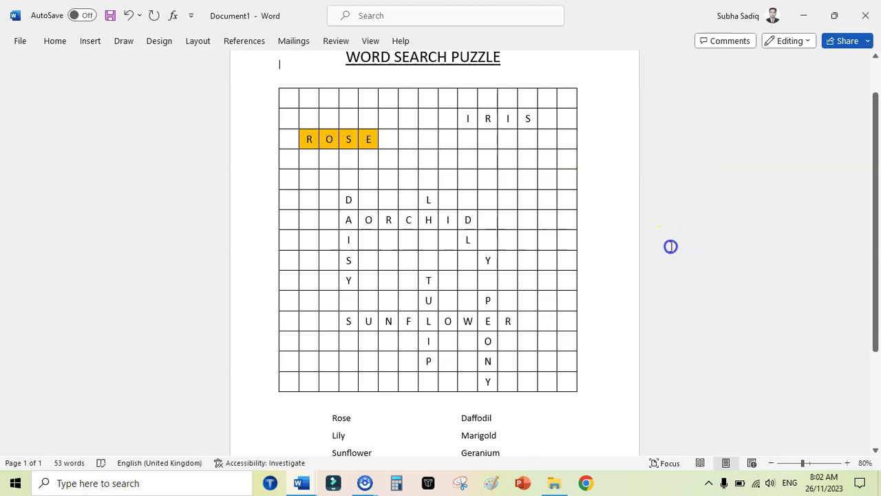
Shade the cells of the words IRIS, DAISY and ORCHID with the same gold colour
left_click_drag(468, 118, 528, 118)
left_click(637, 157)
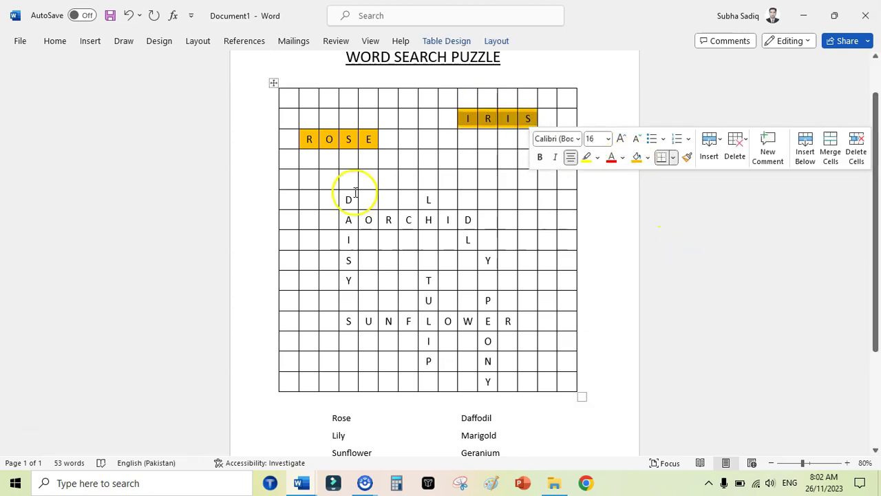
left_click_drag(348, 199, 349, 278)
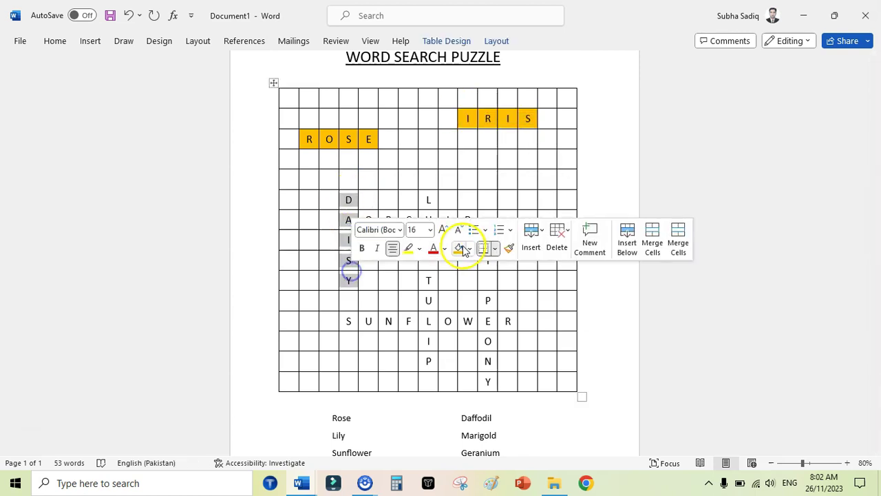
left_click(457, 246)
key("ctrl+Home")
left_click_drag(365, 220, 473, 216)
left_click(583, 197)
Shade the unshaded L, L and Y cells of the diagonal word LILY in gold
double_click(435, 200)
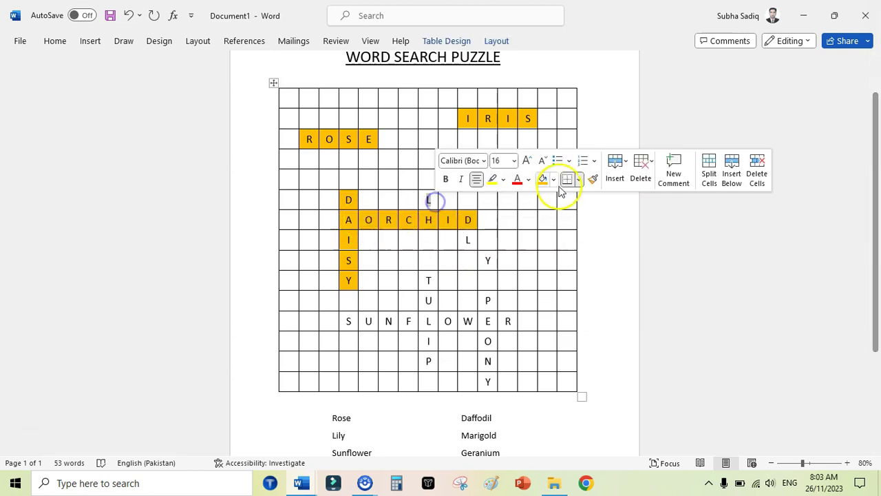
left_click(548, 181)
double_click(468, 240)
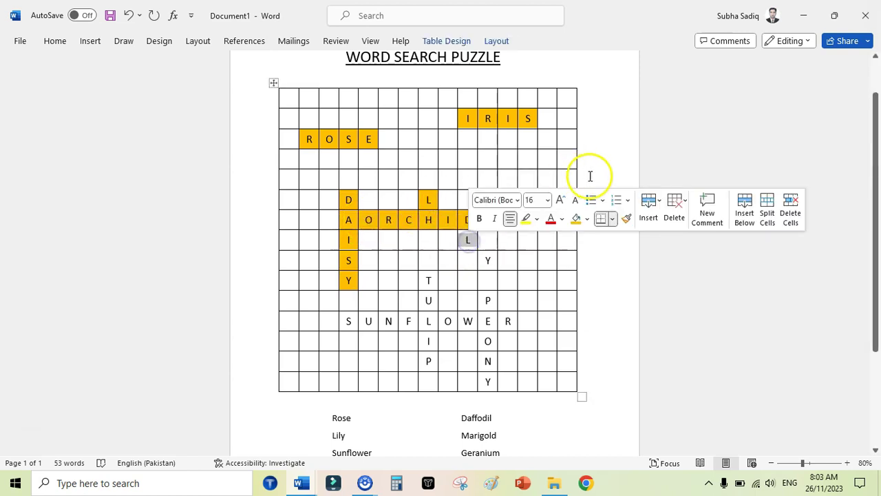
left_click(574, 218)
double_click(491, 261)
left_click(598, 240)
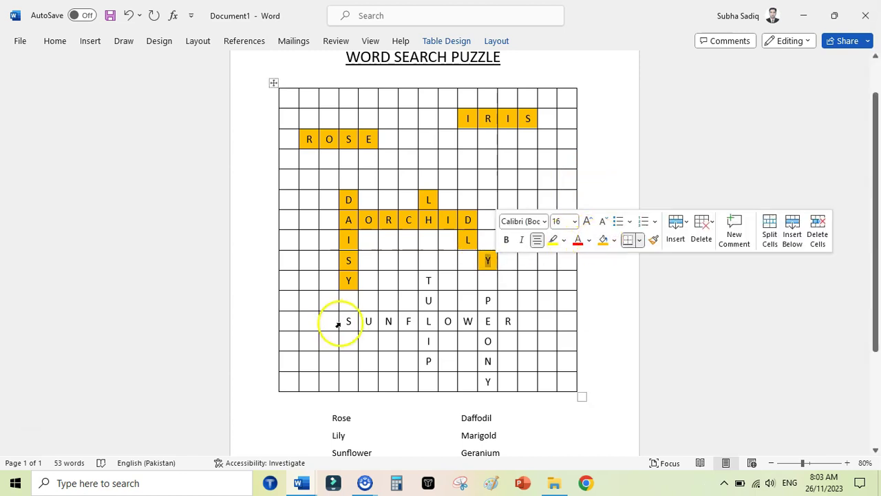
Shade the cells of the words SUNFLOWER and PEONY in gold
left_click_drag(347, 321, 507, 321)
left_click(596, 294)
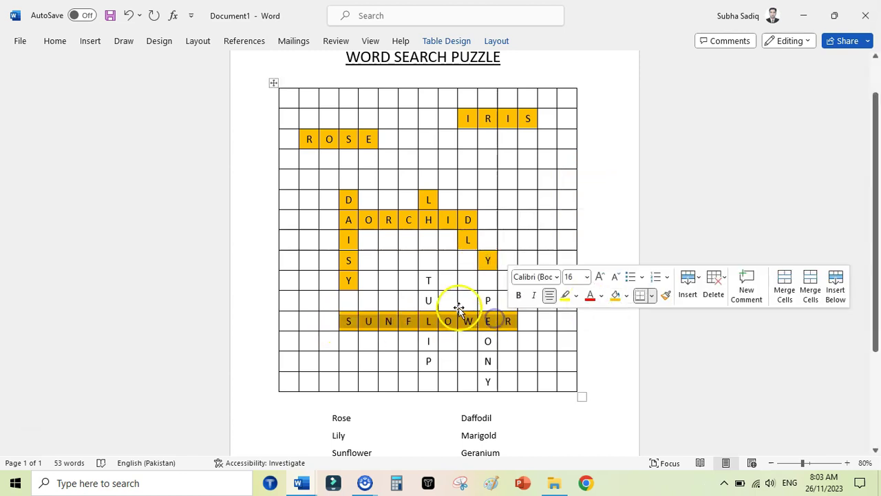
double_click(488, 301)
left_click(607, 279)
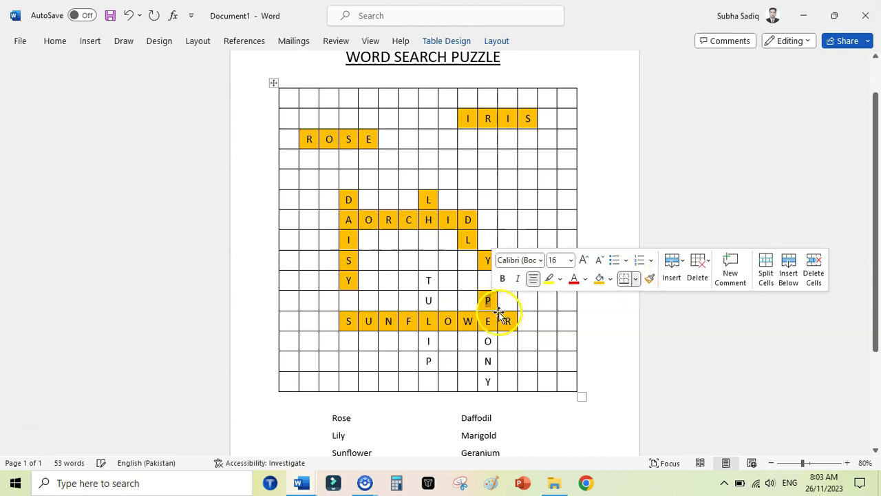
left_click_drag(490, 340, 488, 380)
left_click(606, 359)
Shade the remaining cells of the vertical word TULIP above and below SUNFLOWER in gold
left_click_drag(428, 280, 427, 301)
left_click(539, 279)
left_click_drag(429, 340, 428, 361)
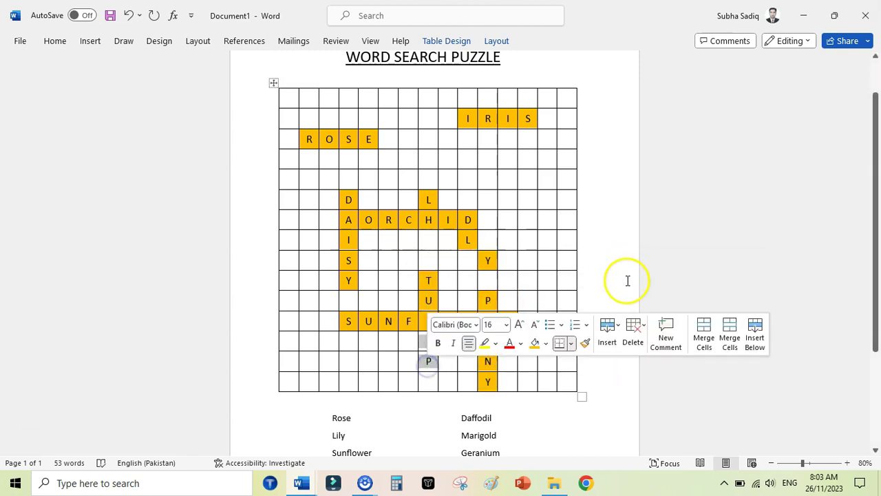
left_click(536, 344)
left_click(696, 311)
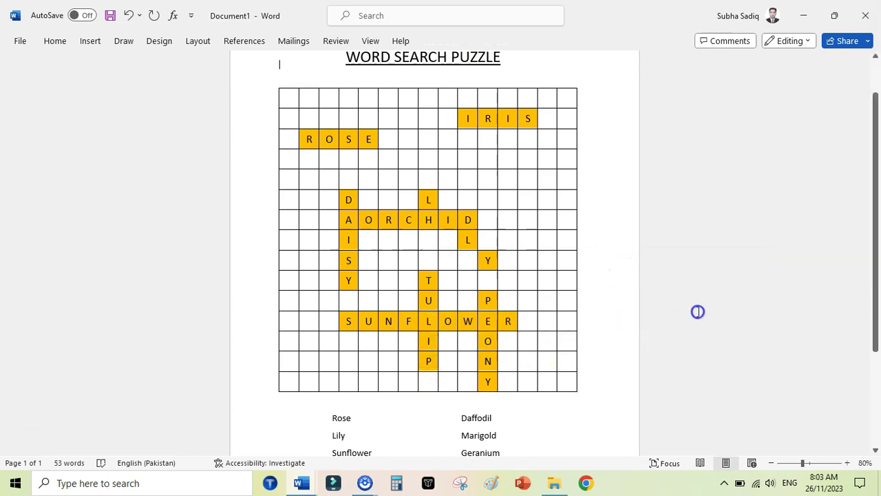
Fill the first three cells of the grid's first row with the filler letters A, X and C
scroll(696, 310, "up", 1)
left_click(291, 124)
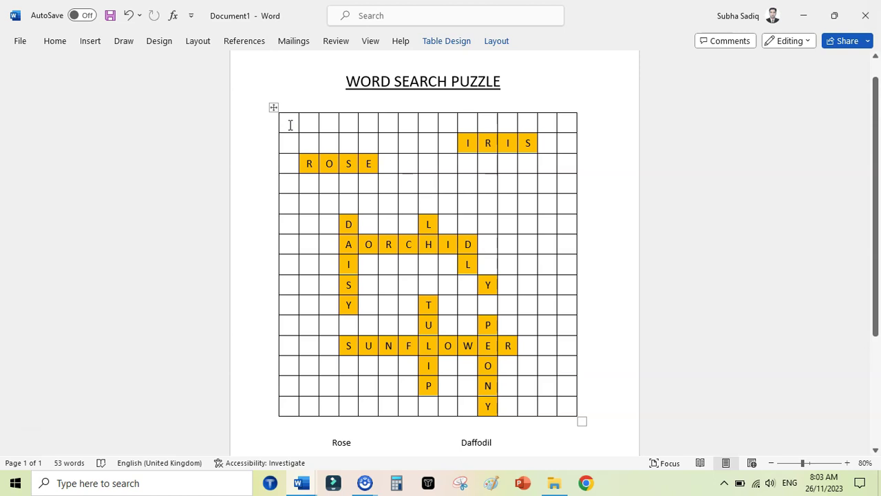
type("A")
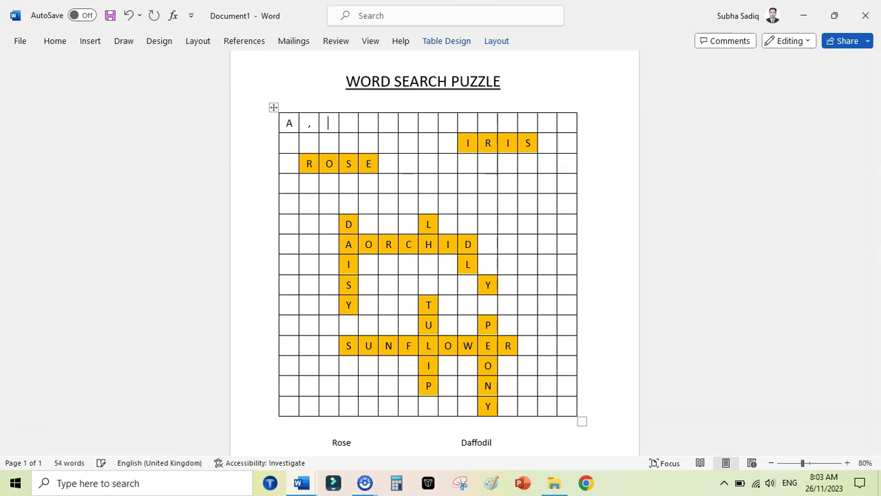
left_click(308, 125)
type("X")
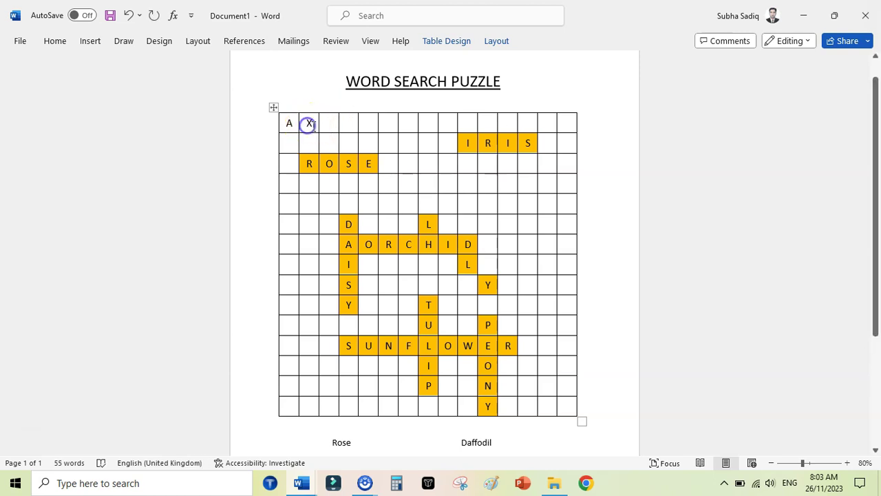
left_click(331, 123)
type("C")
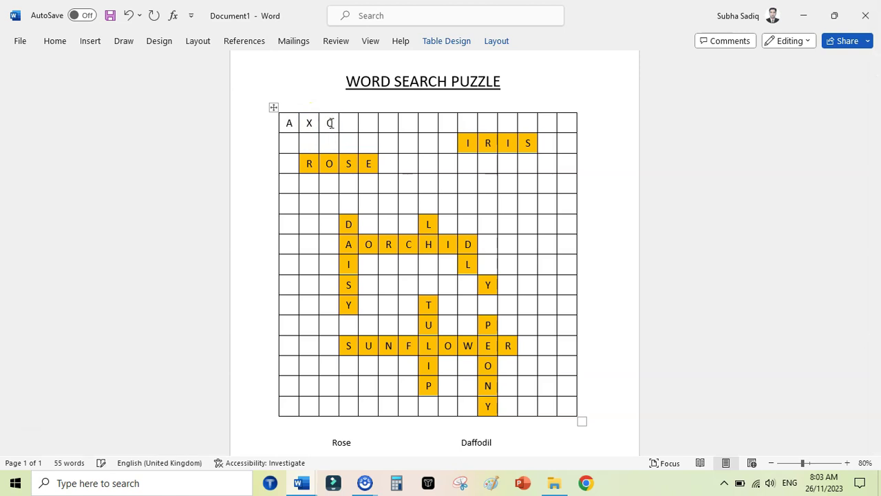
Continue the first row from its fourth cell with the filler letters V, H, I, T, R, V, R and W, and put C and B in cells 13 and 14
key("Tab")
type("V")
key("Tab")
type("H")
key("Tab")
type("i")
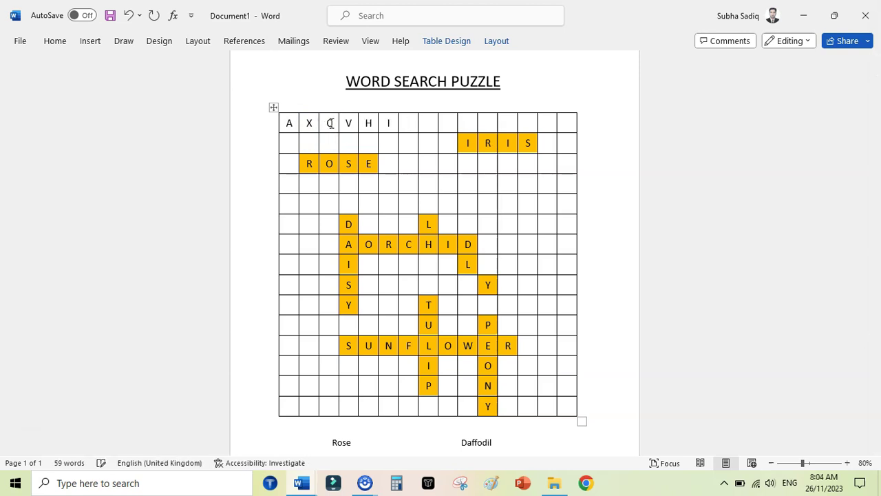
key("Tab")
type("B")
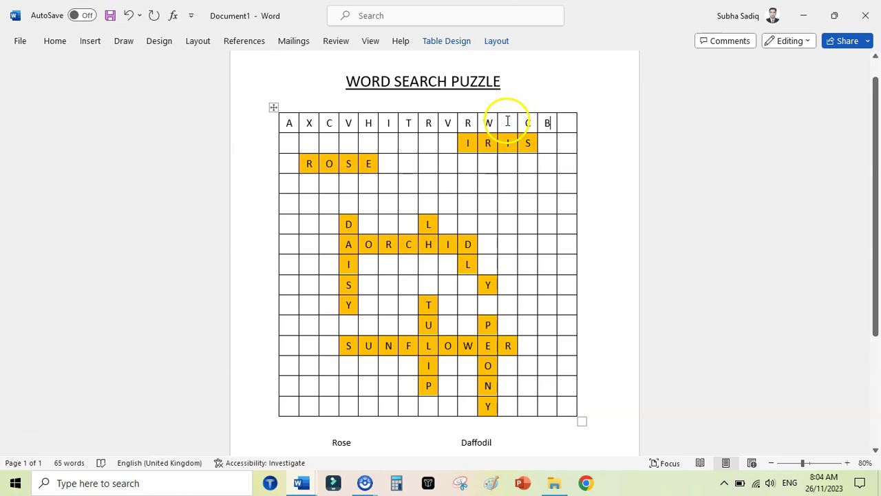
Complete the first row with U in its twelfth cell and I in its last, and start the second row with I
type("U")
key("Tab")
key("Tab")
key("Tab")
type("I")
key("Tab")
type("I")
left_click(309, 143)
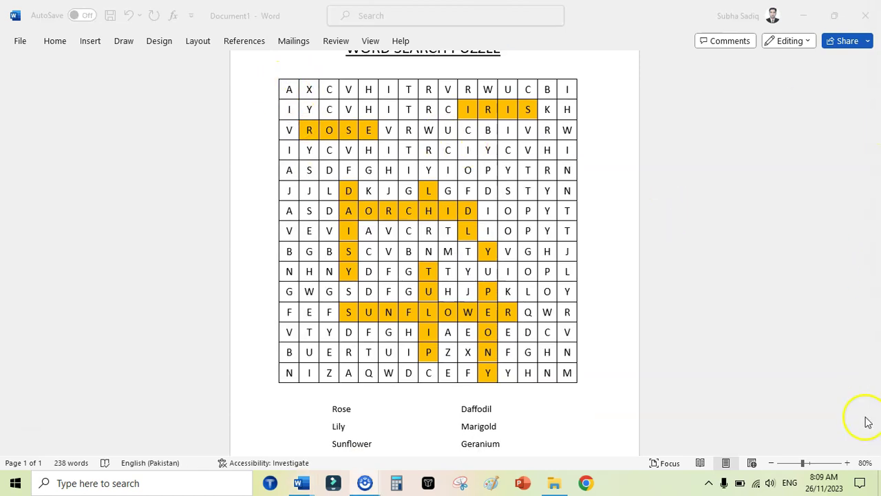
Insert a blank page into the document to make room for a second copy of the grid
left_click(774, 465)
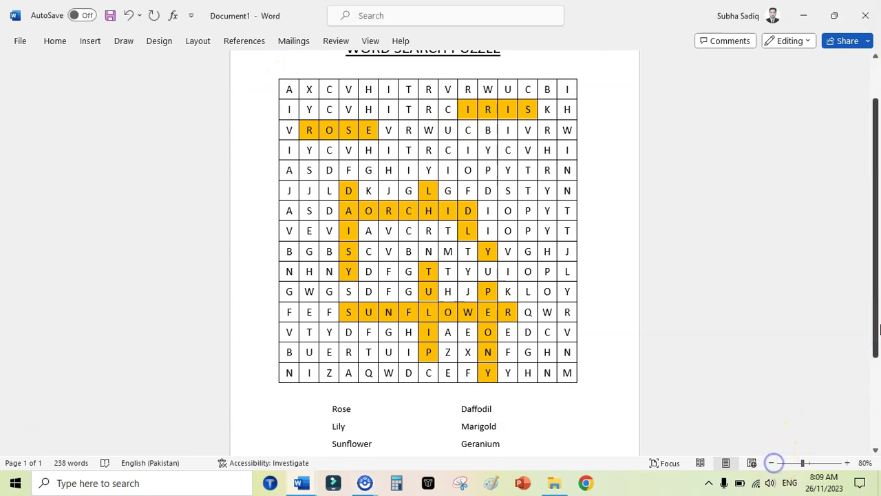
left_click_drag(878, 324, 852, 295)
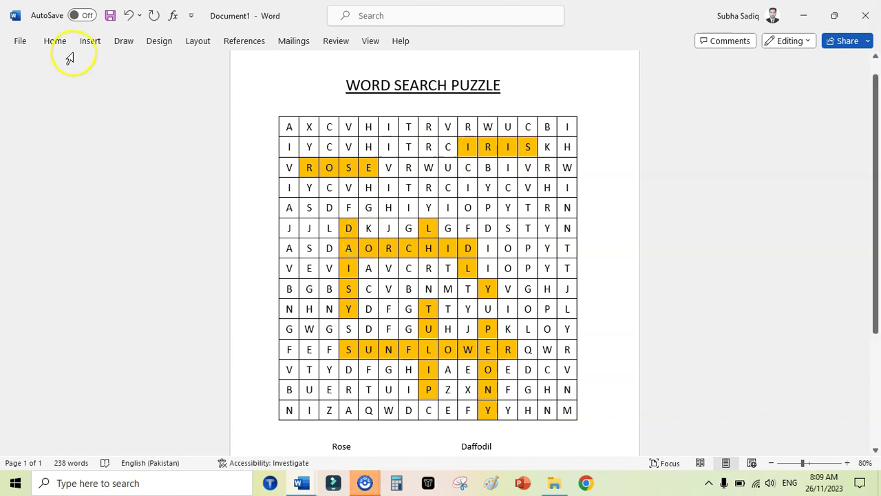
left_click(90, 42)
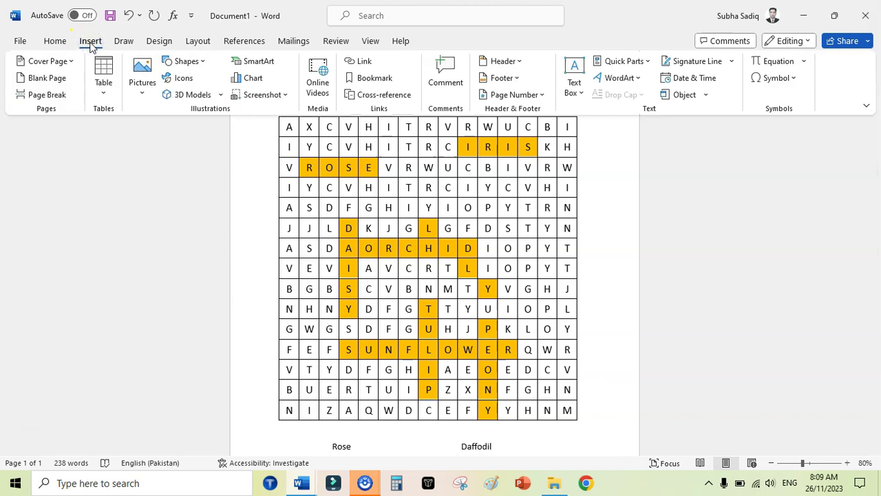
left_click(55, 78)
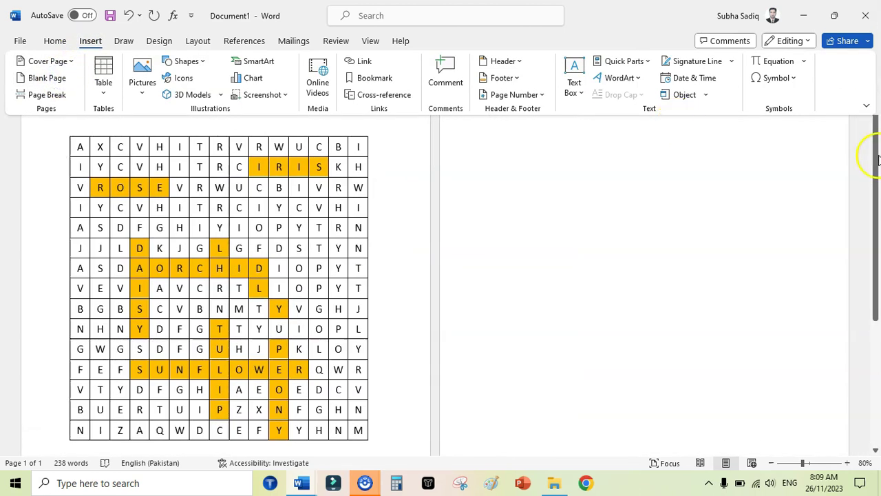
Copy the whole shaded grid and paste it on the second page between the title and the word lists
left_click_drag(878, 160, 880, 286)
scroll(877, 294, "up", 3)
left_click(248, 146)
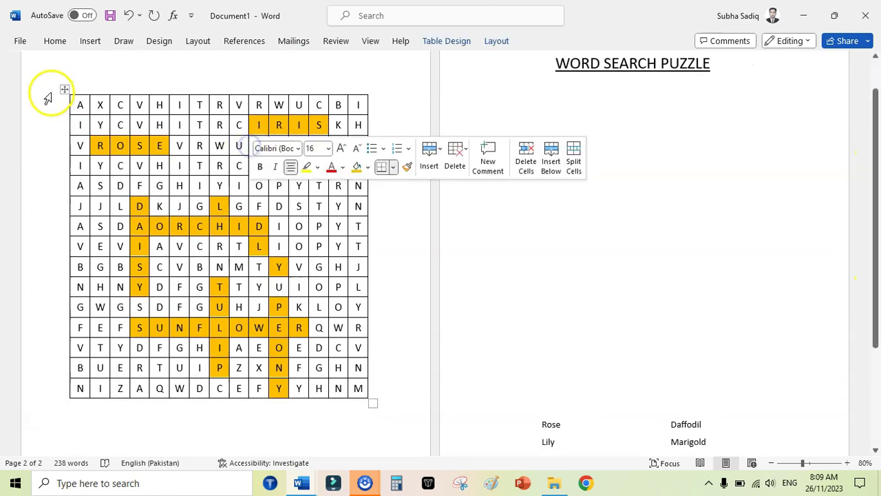
left_click(63, 89)
key("ctrl+c")
left_click(650, 126)
key("ctrl+v")
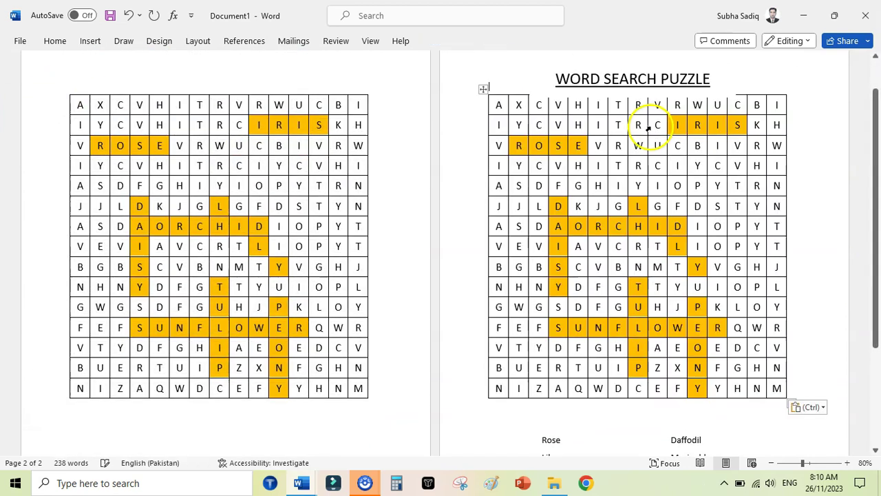
Place the pasted grid slightly lower beneath the title and set the shading of all its cells to No Color
mouse_move(483, 89)
left_mouse_down()
mouse_move(484, 123)
mouse_move(567, 132)
mouse_move(777, 394)
left_mouse_up()
left_click(490, 103)
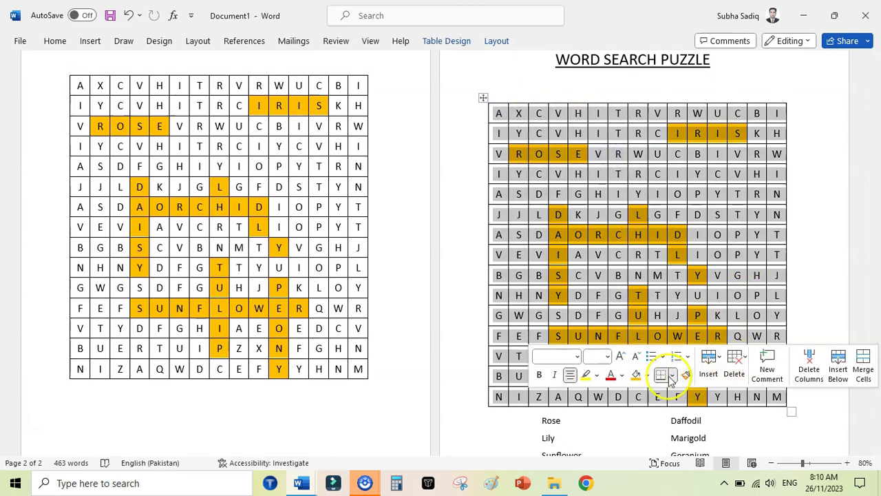
left_click(647, 376)
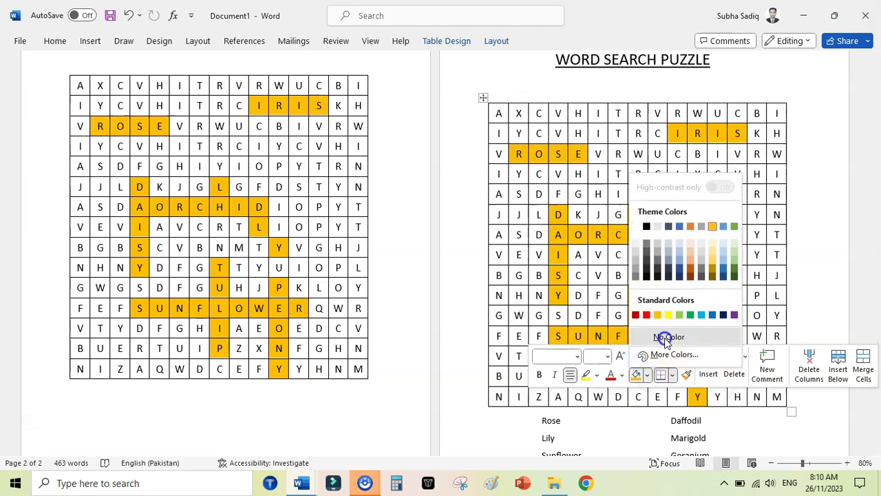
left_click(664, 338)
left_click(456, 232)
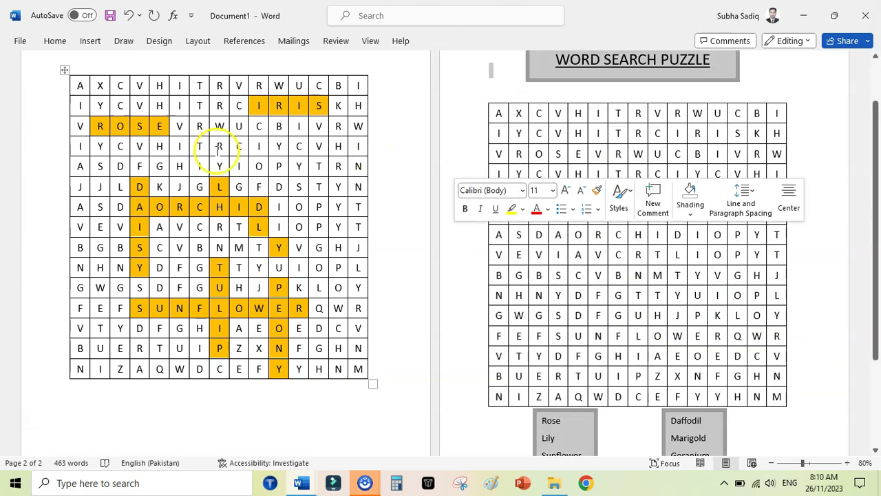
Copy the WORD SEARCH PUZZLE title from the second page and paste it above the shaded grid on the first page
left_click_drag(875, 172, 877, 219)
scroll(801, 354, "up", 4)
triple_click(633, 121)
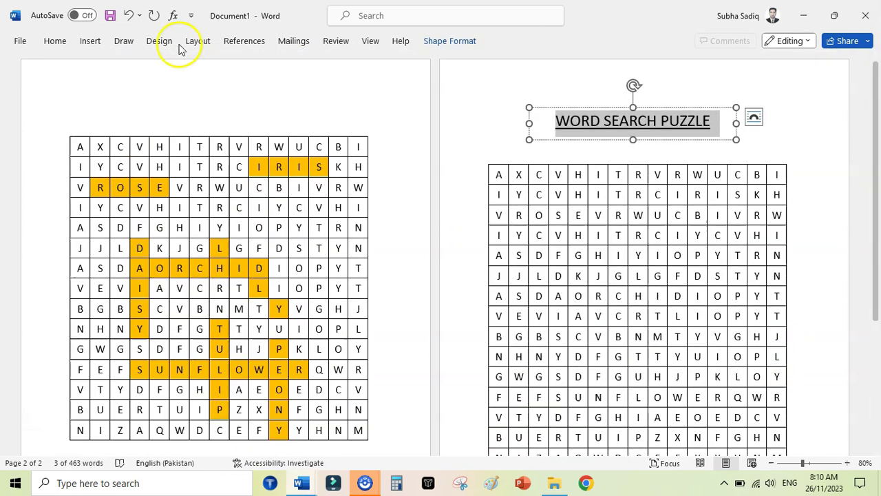
left_click(181, 109)
key("ctrl+v")
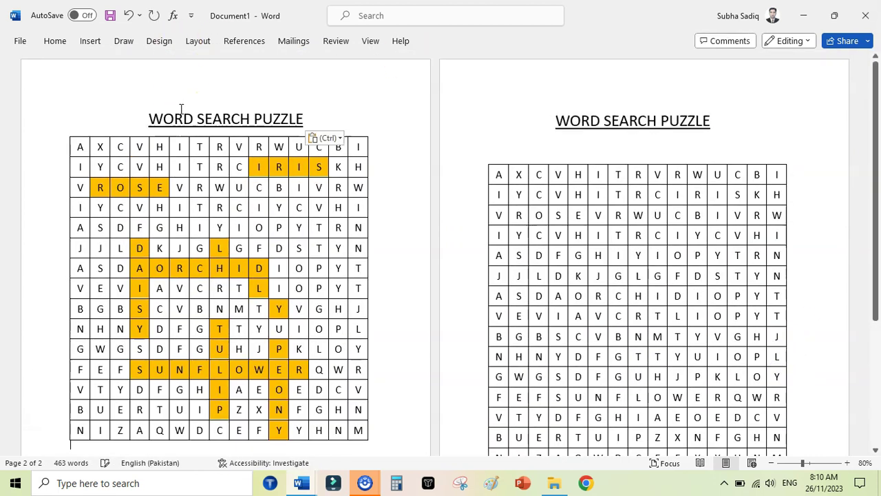
Replace the title text above the shaded grid with SOLUTION
double_click(195, 115)
left_click(195, 118)
triple_click(195, 119)
type("SOLUTION")
left_click_drag(874, 162, 876, 84)
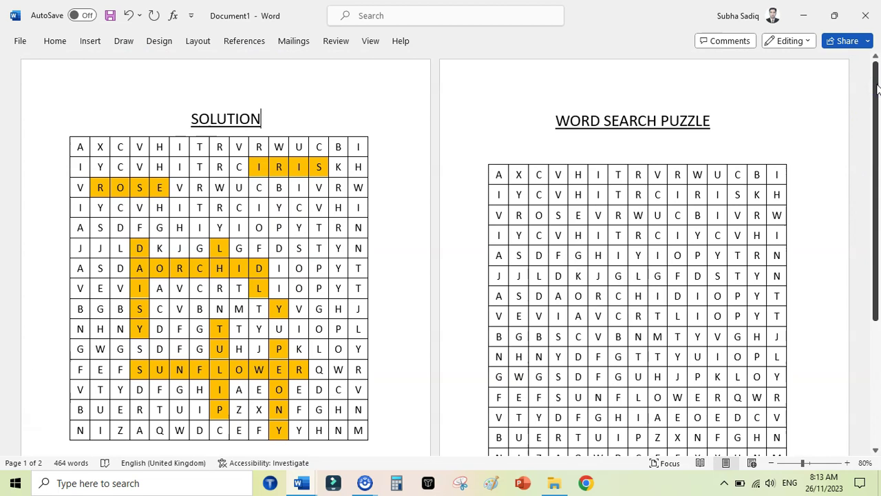